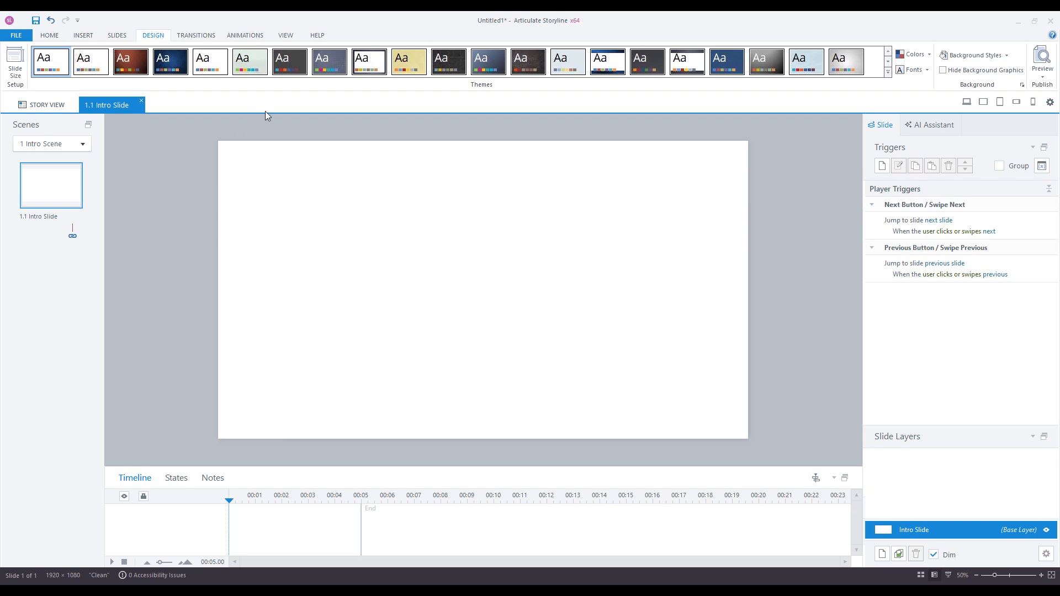
Set the zoom level of the intro slide to 33%
{"action": "left_click", "coordinate": [286, 37]}
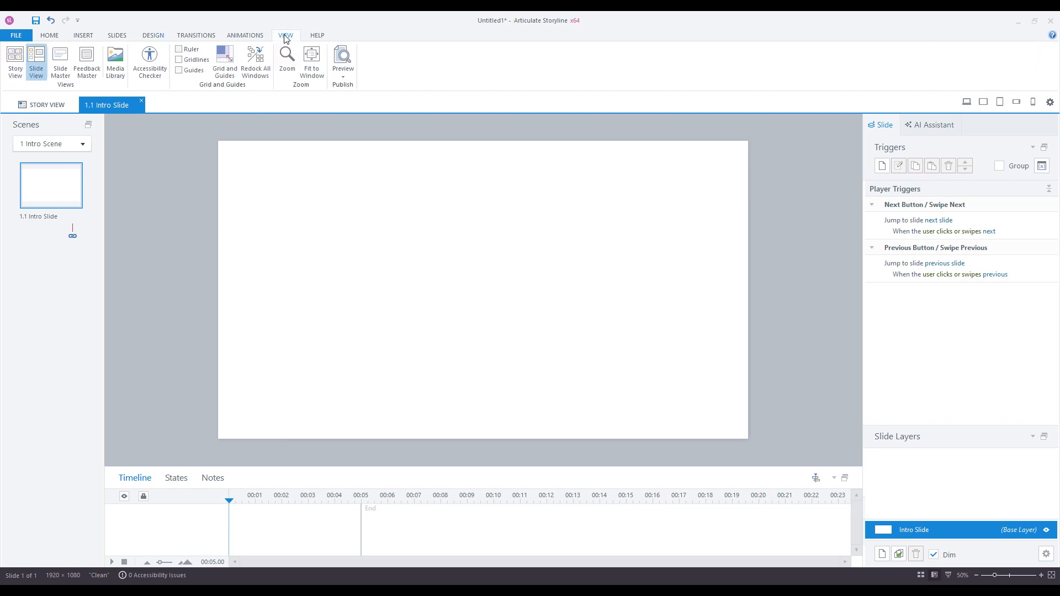
{"action": "left_click", "coordinate": [287, 62]}
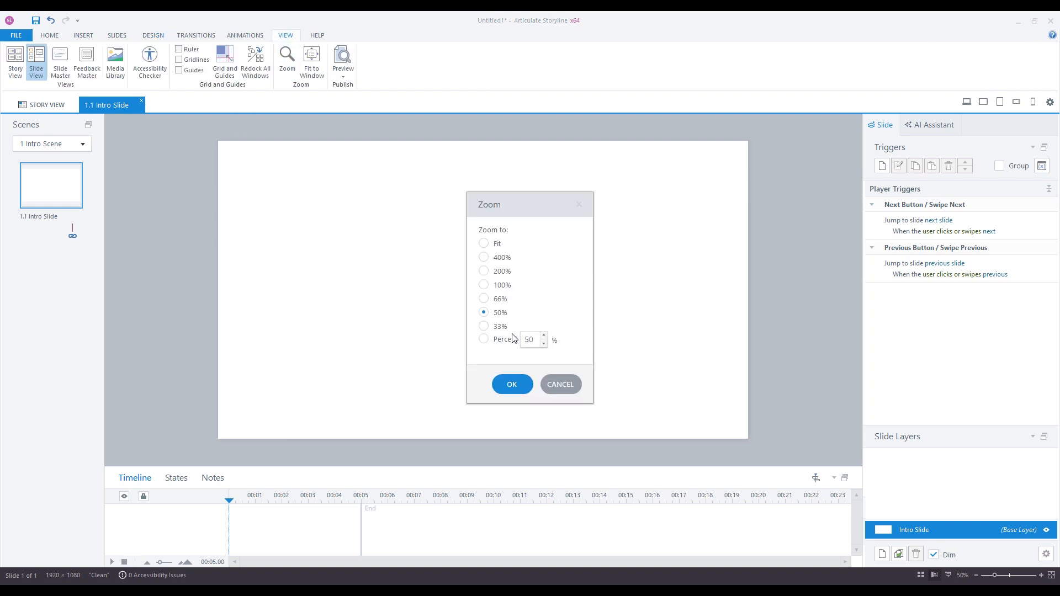
{"action": "left_click", "coordinate": [509, 380]}
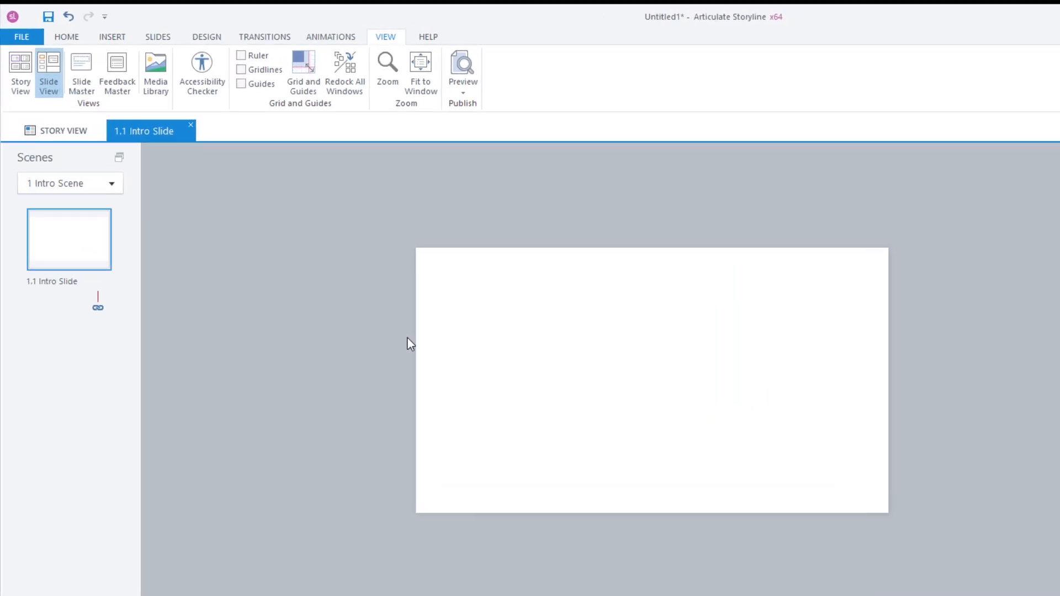
Search the Content Library photos for "NEW YORK" and insert the 5577 x 3718 dusk skyline photo on the slide
{"action": "left_click", "coordinate": [130, 36]}
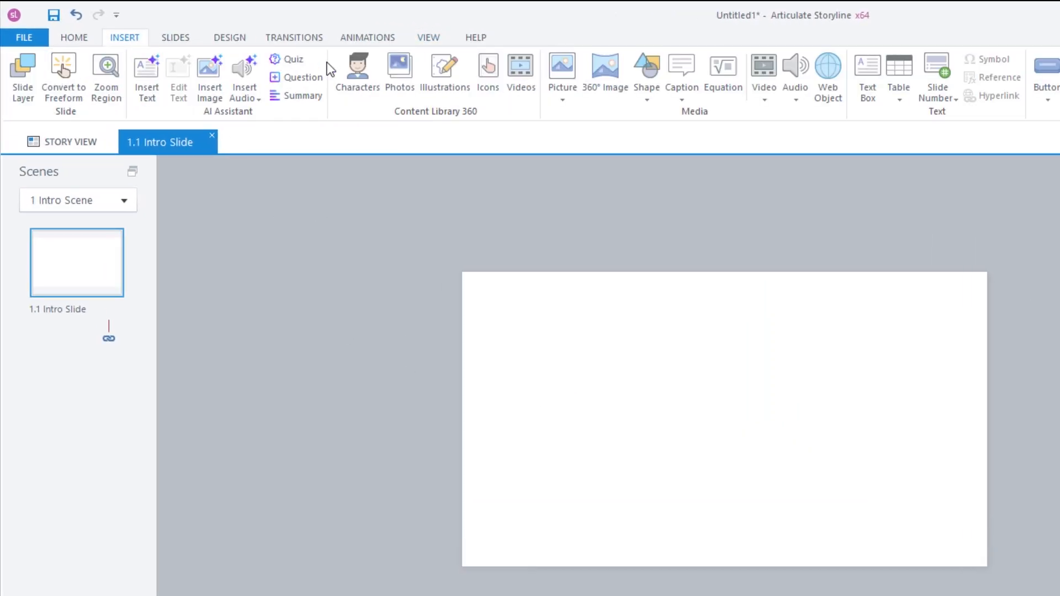
{"action": "left_click", "coordinate": [400, 75]}
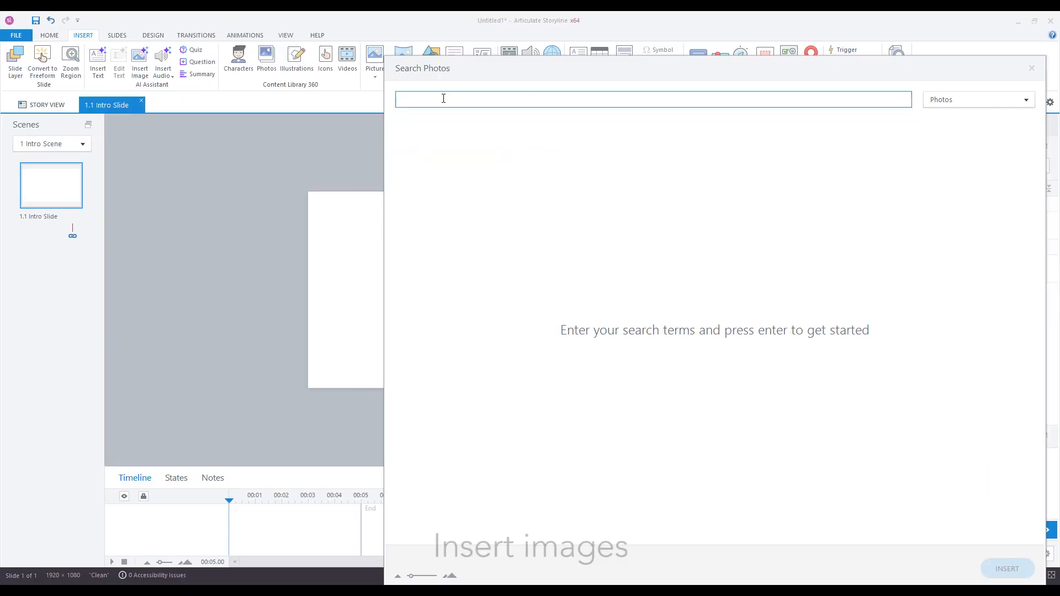
{"action": "type", "text": "NEW YORK"}
{"action": "key", "text": "Return"}
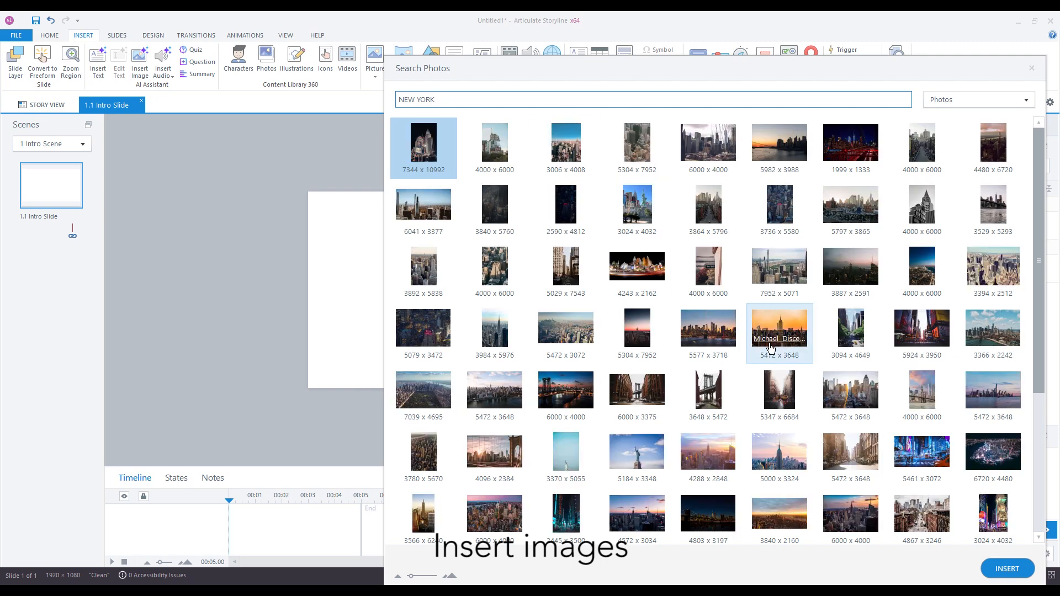
{"action": "left_click", "coordinate": [727, 327]}
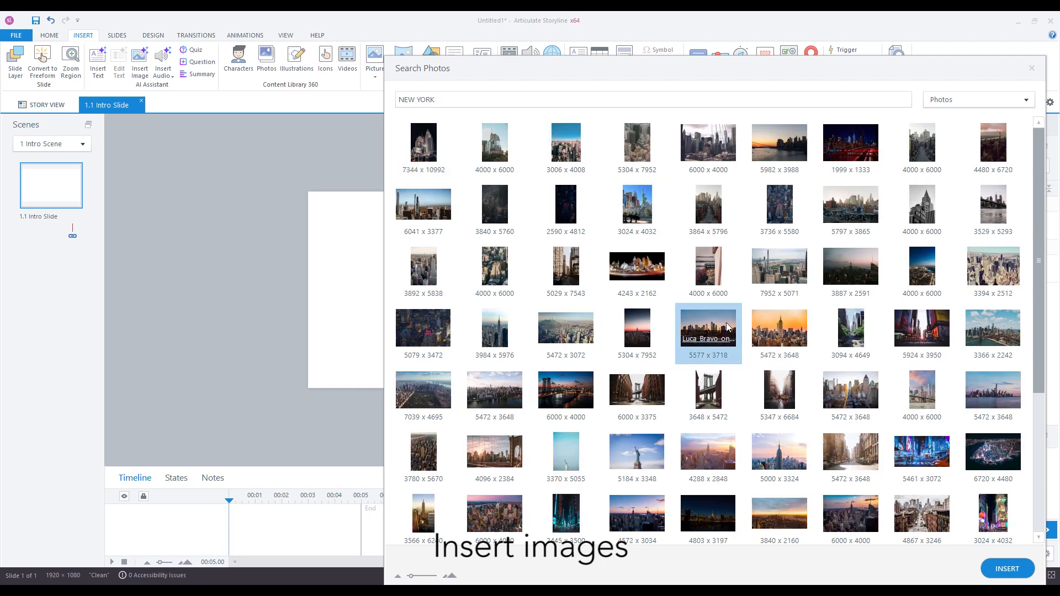
{"action": "left_click", "coordinate": [1007, 569]}
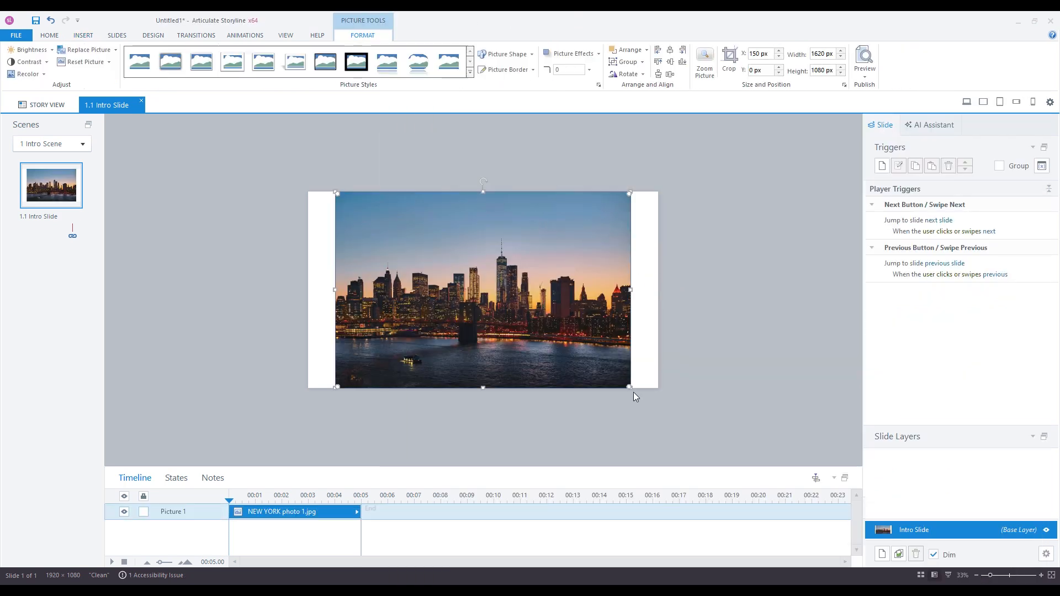
Resize the New York picture to 1400 px wide and move it mostly off the slide's left edge, to about X -1134, Y 46 px
{"action": "left_click_drag", "start_coordinate": [630, 387], "coordinate": [590, 358]}
{"action": "double_click", "coordinate": [825, 54]}
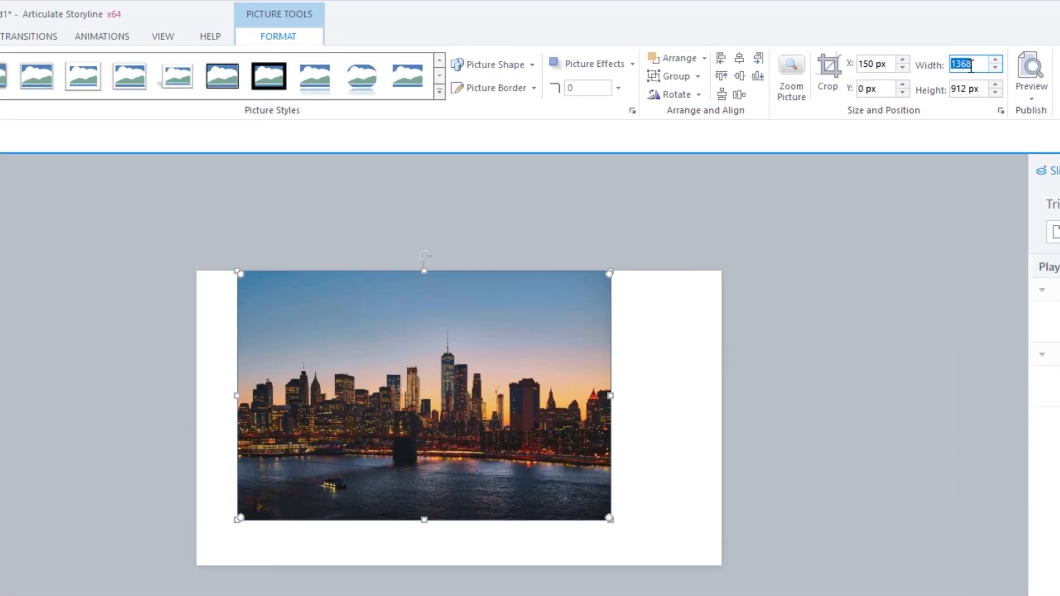
{"action": "type", "text": "1400"}
{"action": "left_click", "coordinate": [950, 88]}
{"action": "left_click_drag", "start_coordinate": [356, 325], "coordinate": [210, 341]}
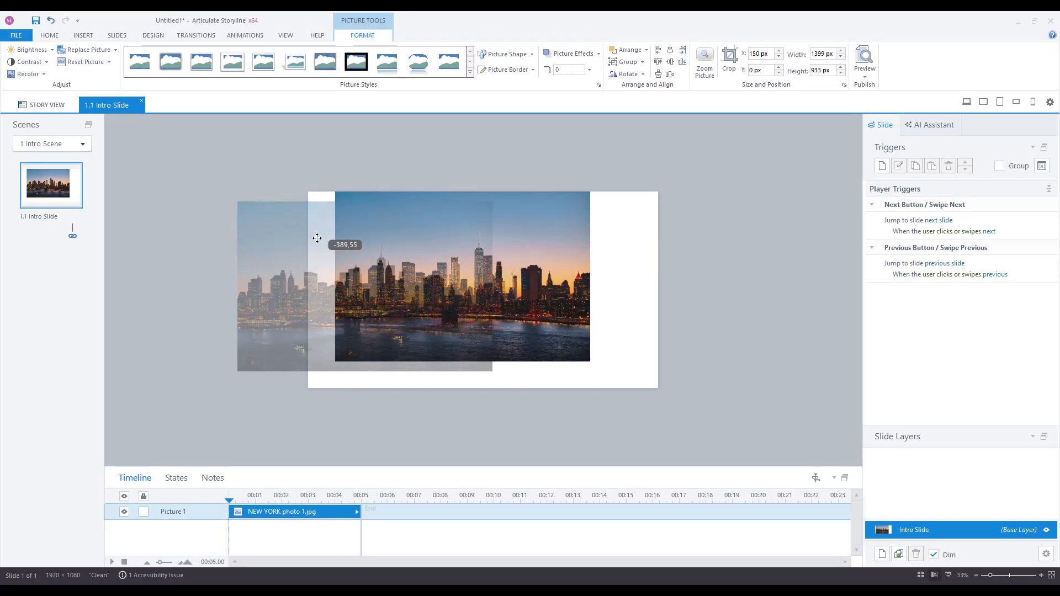
{"action": "left_click_drag", "start_coordinate": [317, 238], "coordinate": [181, 237]}
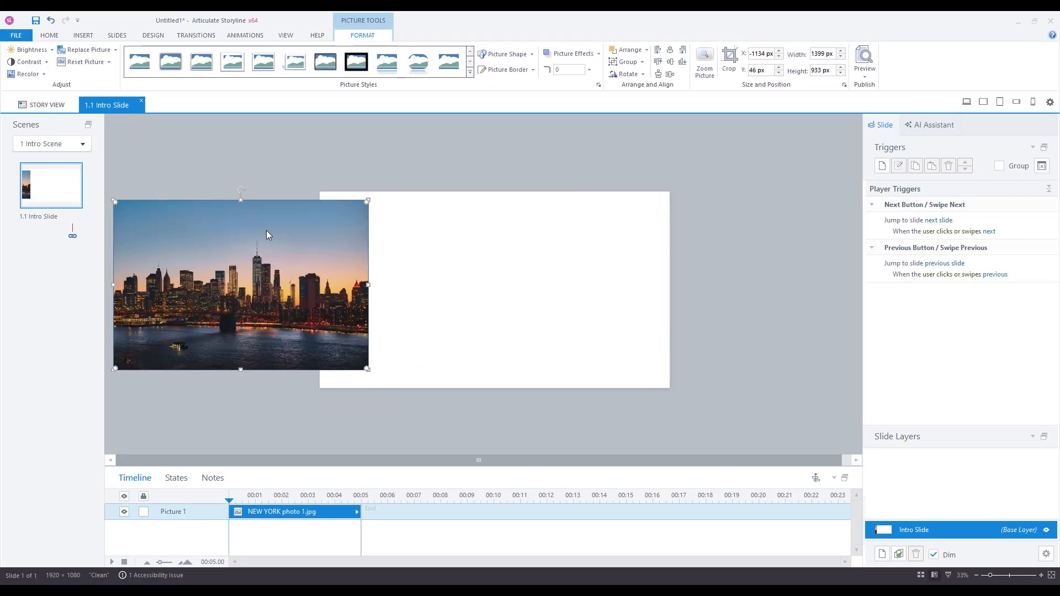
Search the Content Library photos for "tokyo" and insert the 5911 x 3941 pagoda sunset photo on the slide
{"action": "left_click", "coordinate": [83, 35]}
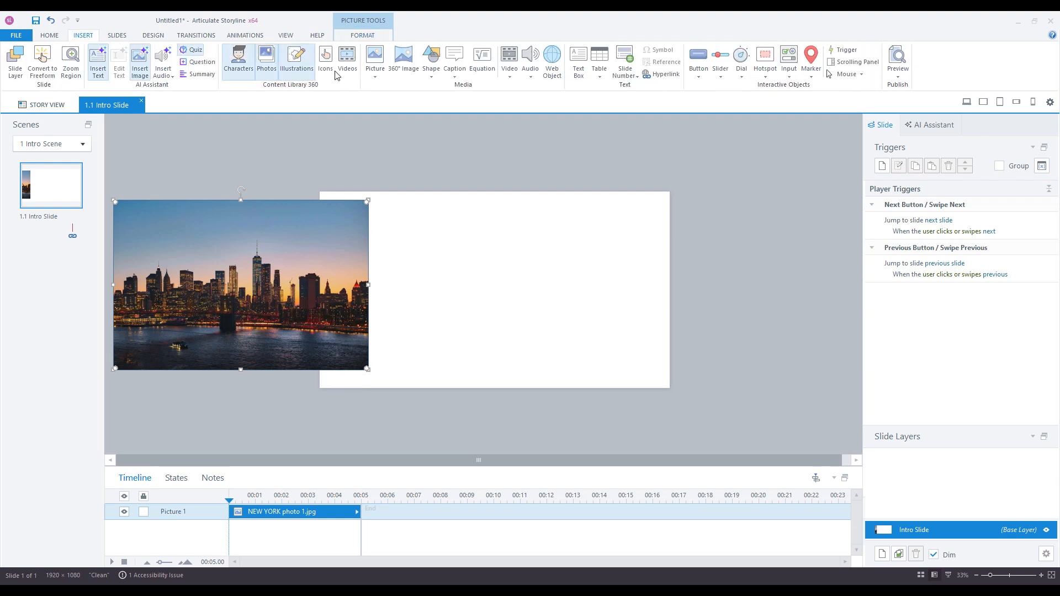
{"action": "left_click", "coordinate": [266, 58]}
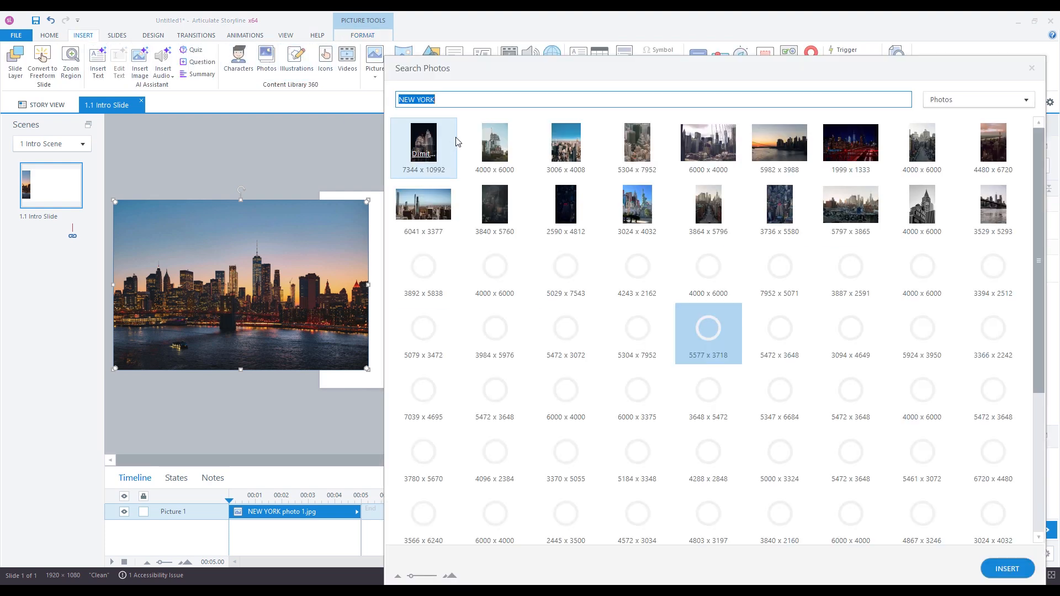
{"action": "type", "text": "tokyo"}
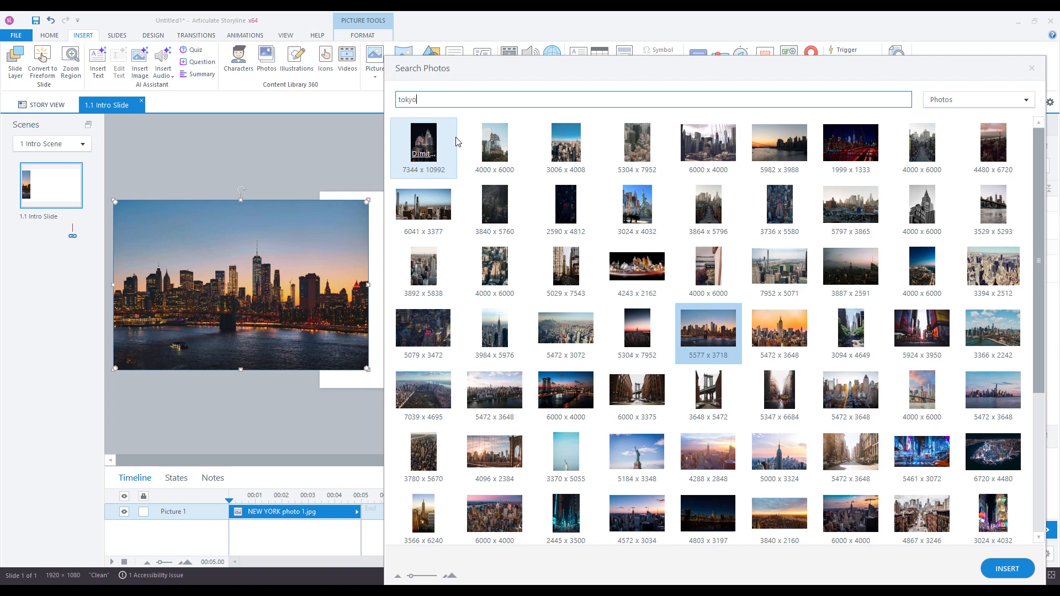
{"action": "key", "text": "Return"}
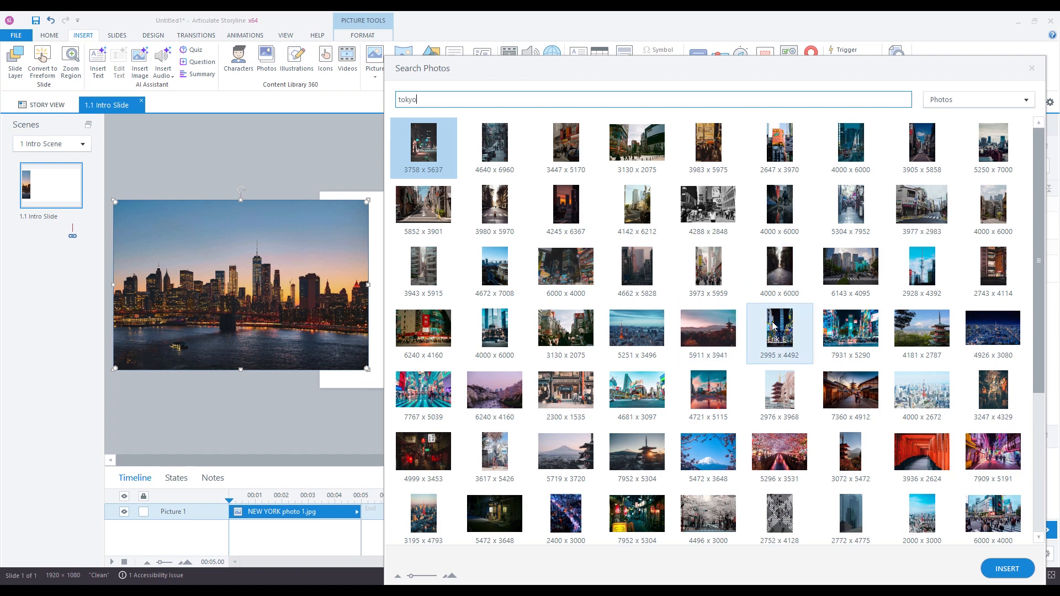
{"action": "left_click", "coordinate": [710, 328]}
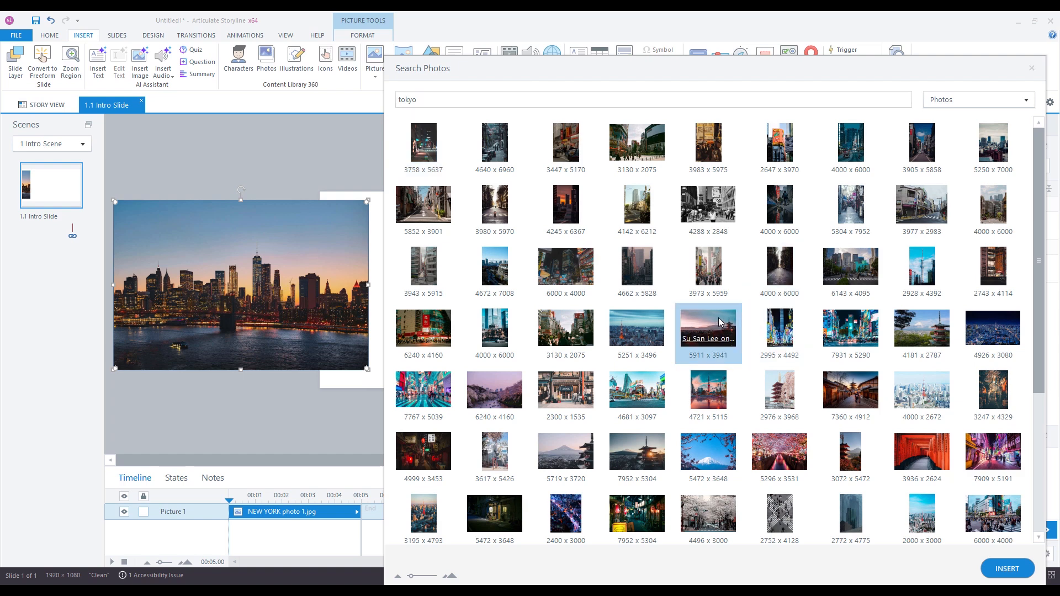
{"action": "left_click", "coordinate": [1001, 572]}
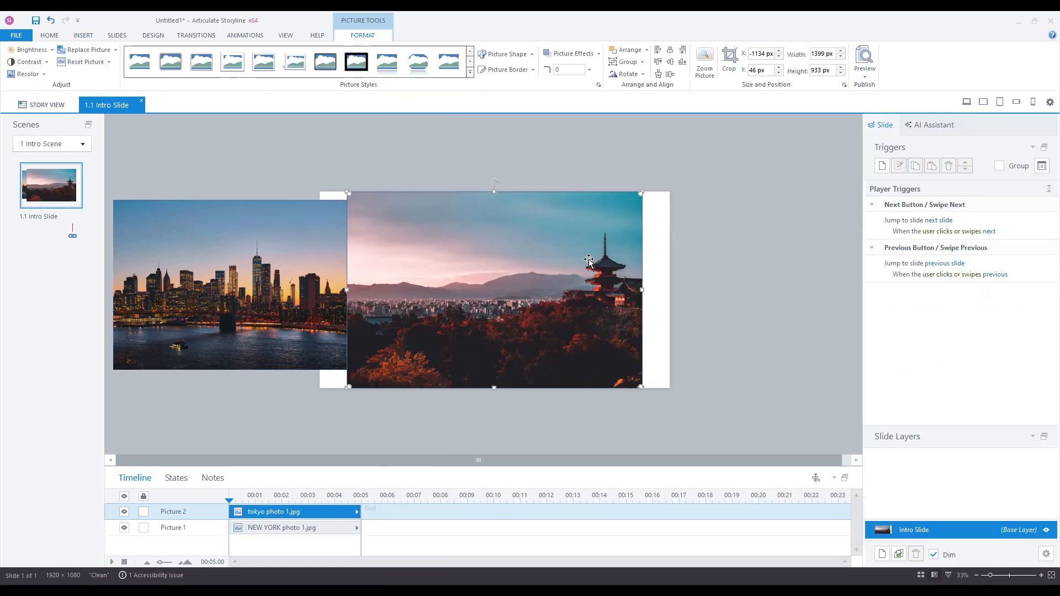
Place the Tokyo picture just right of the New York picture at about X 305, Y 46 px, and set its width to 1400 px
{"action": "left_click_drag", "start_coordinate": [489, 241], "coordinate": [400, 227]}
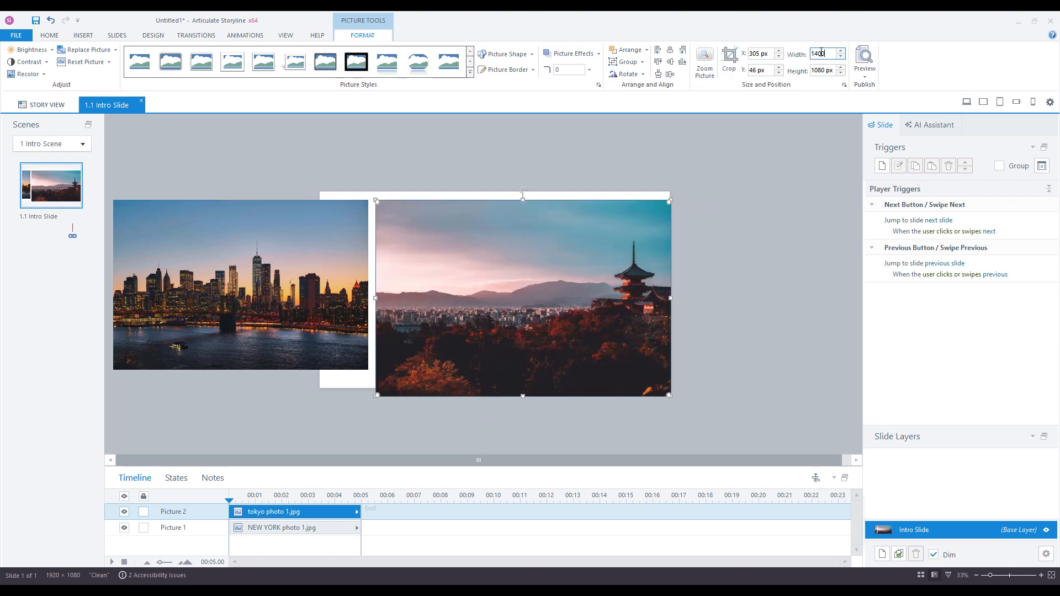
{"action": "key", "text": "Return"}
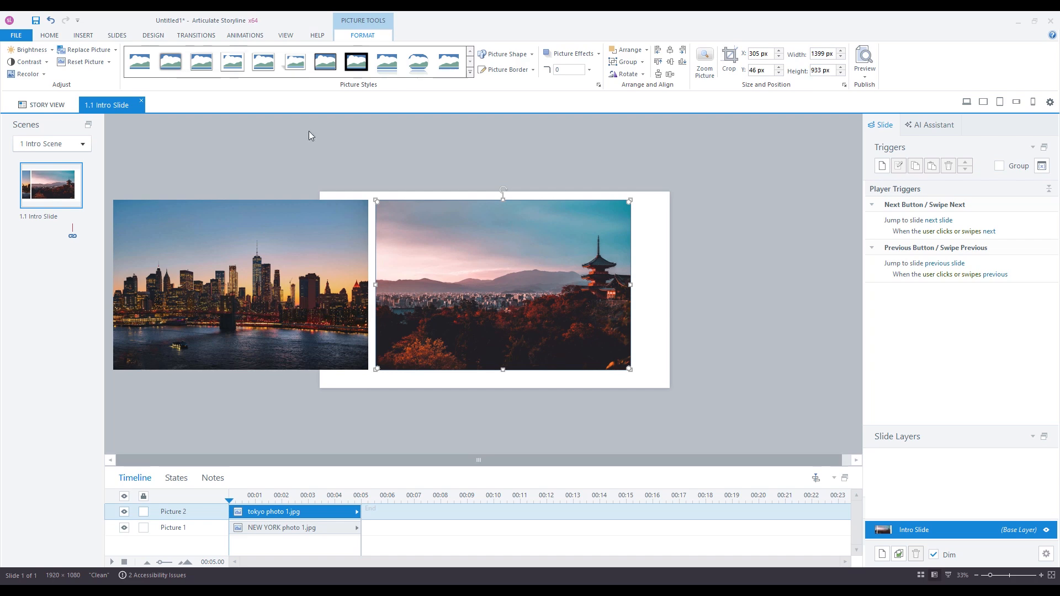
Search the Content Library photos for "pokhara" and insert the 5184 x 3456 photo of the snowy peak with paragliders
{"action": "left_click", "coordinate": [83, 34]}
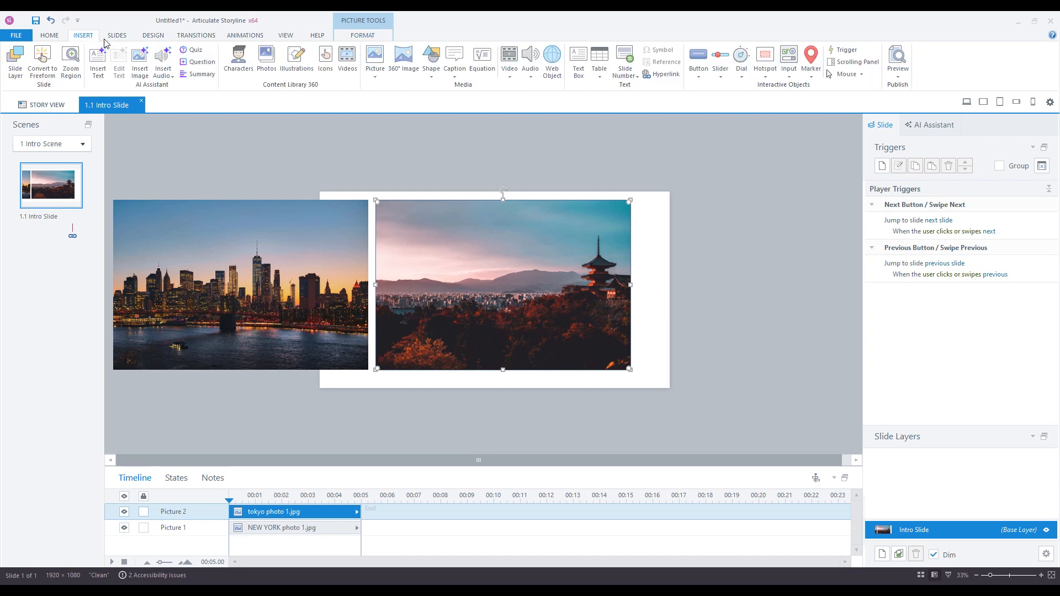
{"action": "left_click", "coordinate": [267, 55]}
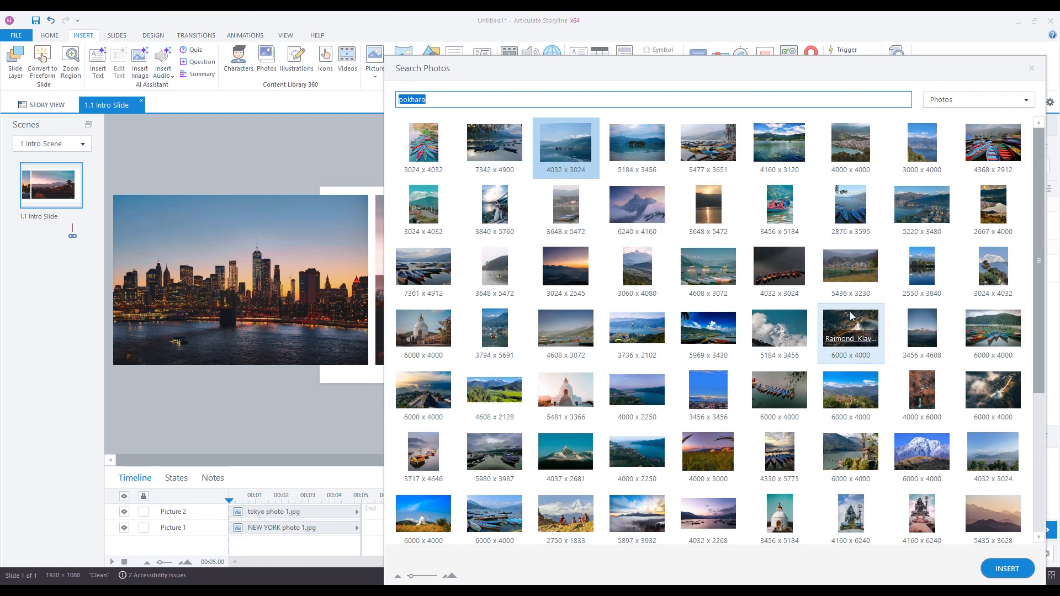
{"action": "scroll", "coordinate": [850, 311], "scroll_direction": "down", "scroll_amount": 2}
{"action": "scroll", "coordinate": [850, 315], "scroll_direction": "down", "scroll_amount": 2}
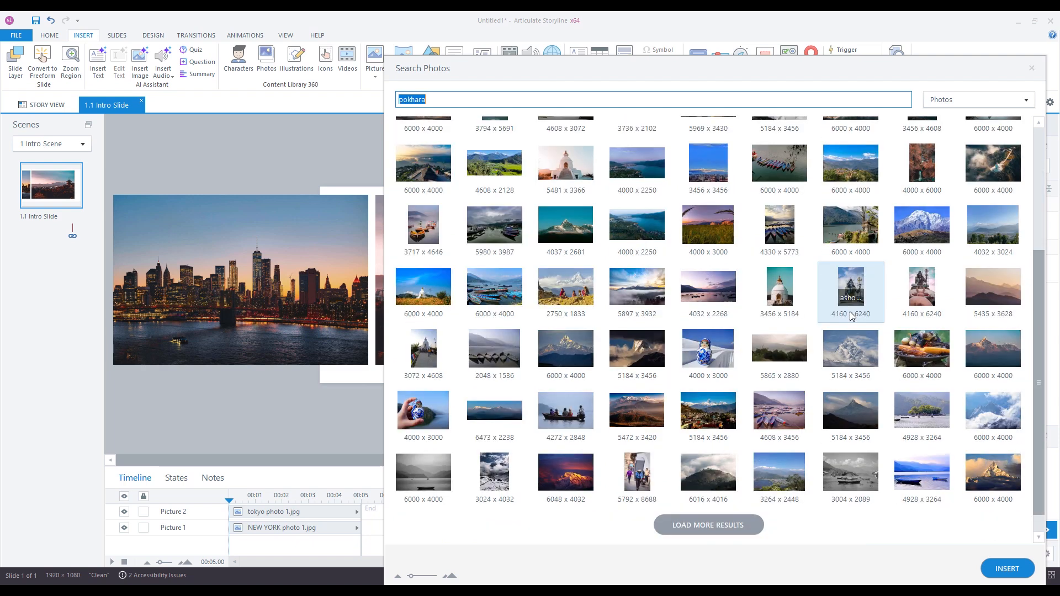
{"action": "scroll", "coordinate": [850, 315], "scroll_direction": "up", "scroll_amount": 5}
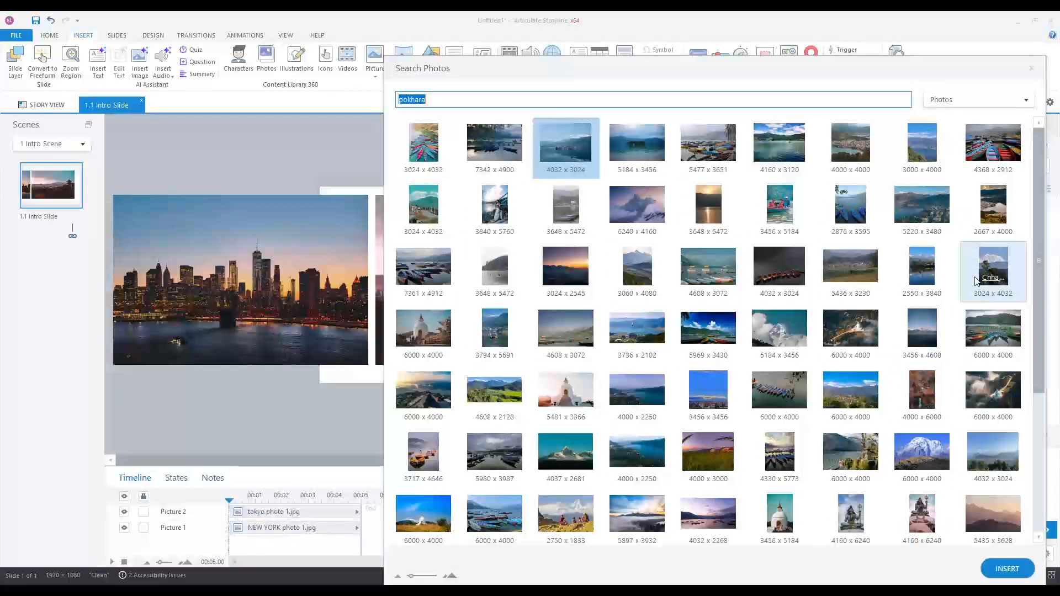
{"action": "left_click", "coordinate": [790, 329]}
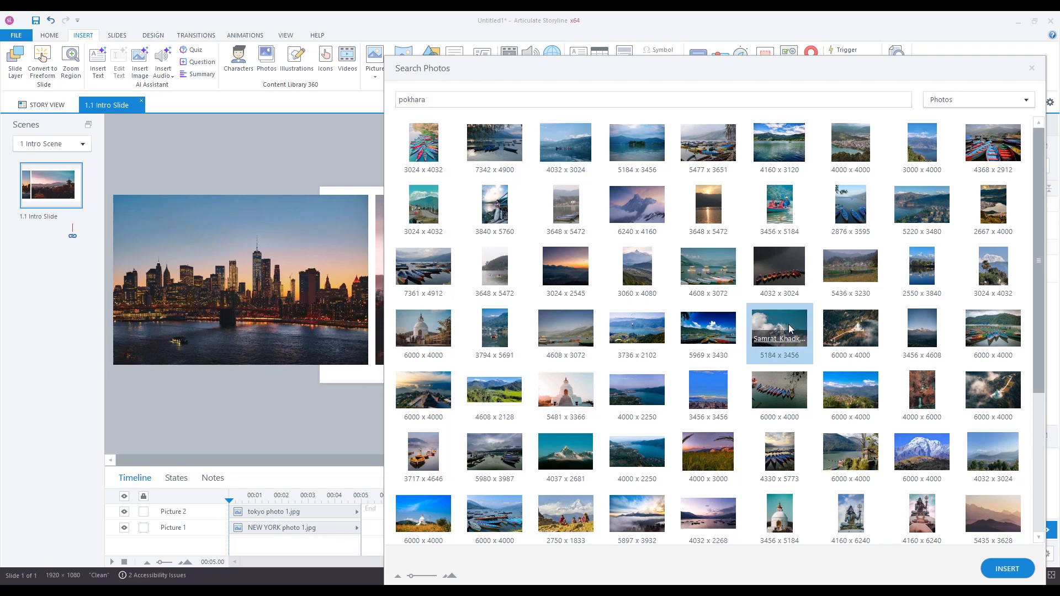
{"action": "double_click", "coordinate": [791, 326]}
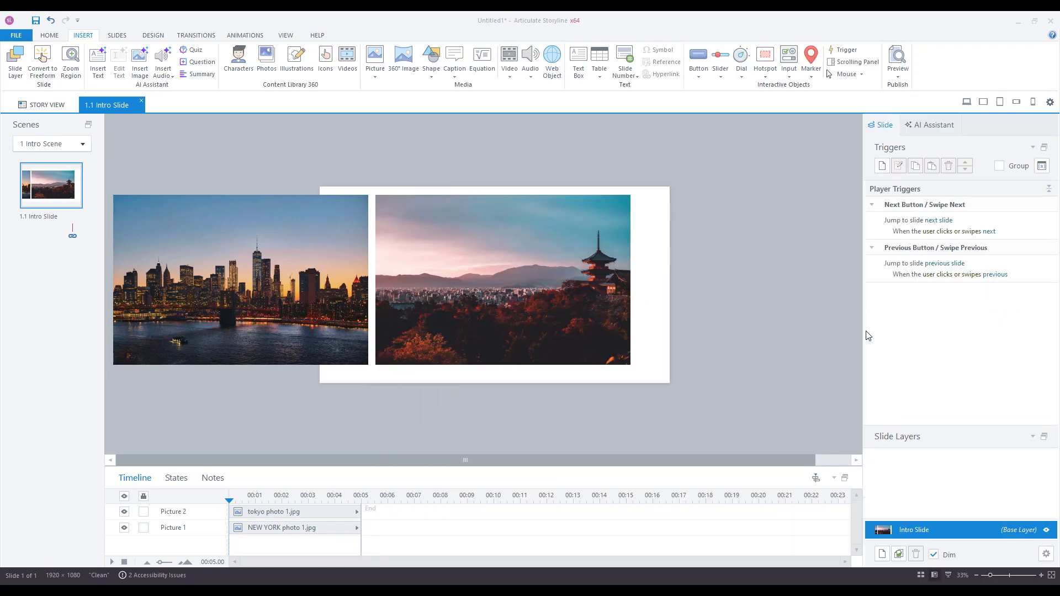
Place the Pokhara picture just right of the Tokyo picture at about X 1750, Y 46 px, and set its width to 1400 px
{"action": "left_click_drag", "start_coordinate": [516, 260], "coordinate": [821, 296]}
{"action": "left_click_drag", "start_coordinate": [668, 261], "coordinate": [655, 233]}
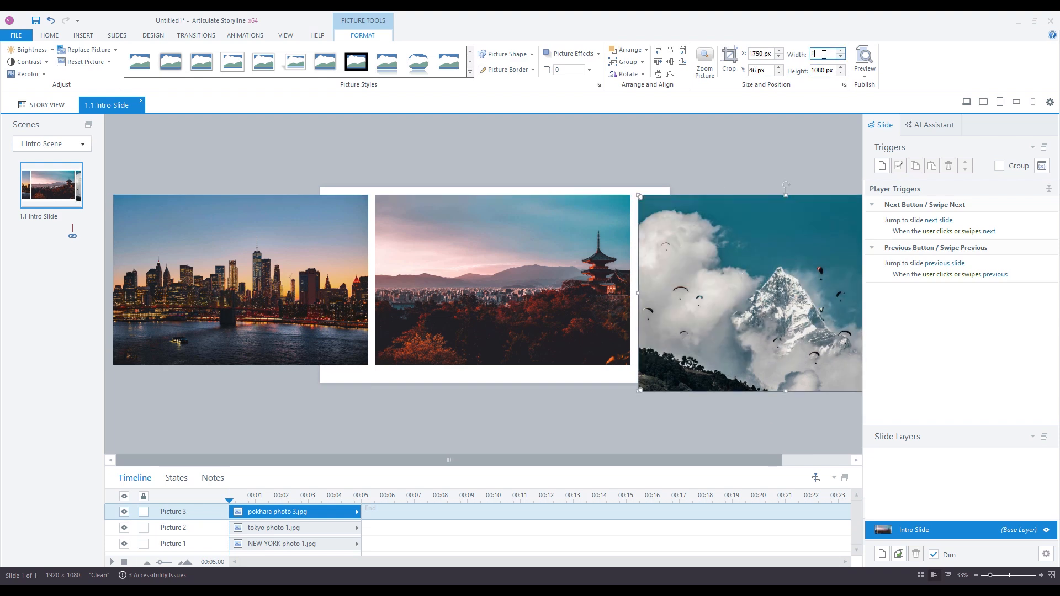
{"action": "key", "text": "Return"}
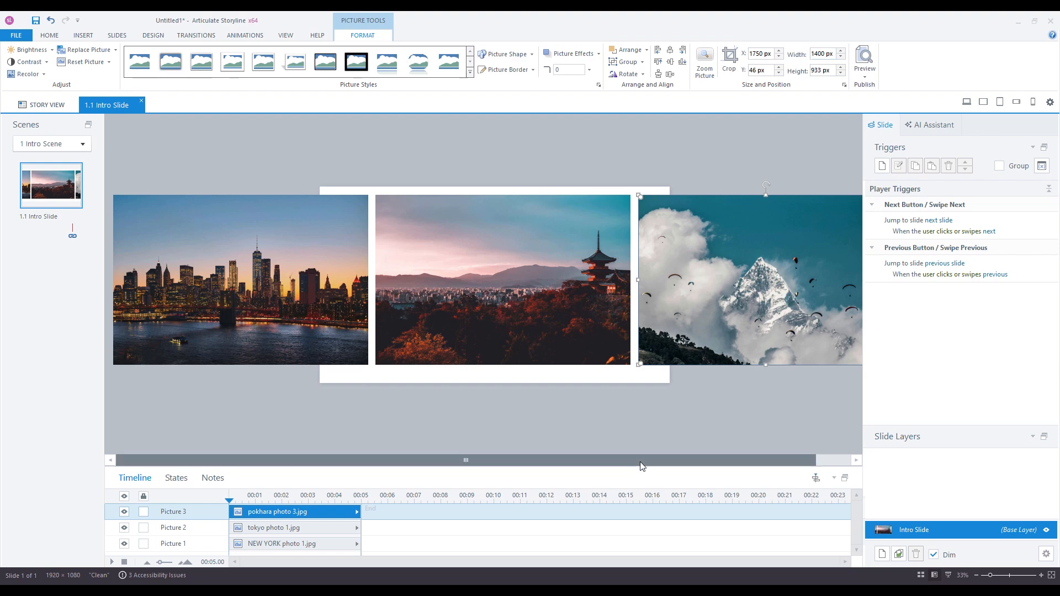
{"action": "left_click_drag", "start_coordinate": [622, 458], "coordinate": [657, 458]}
{"action": "left_click", "coordinate": [731, 381]}
{"action": "left_click", "coordinate": [619, 216]}
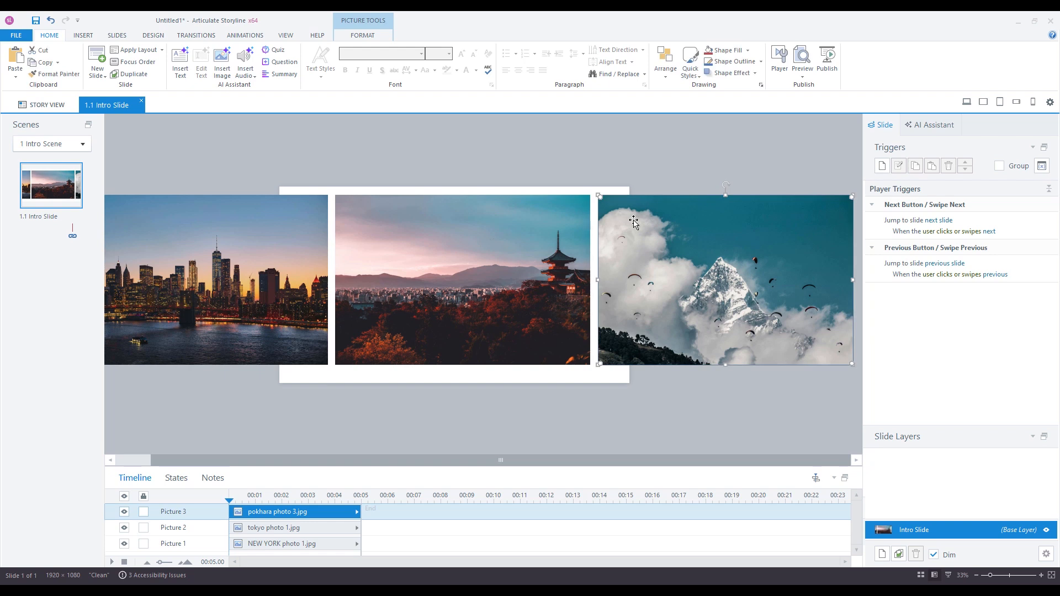
Search the Content Library photos for "bali" and insert the 5879 x 3919 lake temple photo on the slide
{"action": "left_click", "coordinate": [82, 36]}
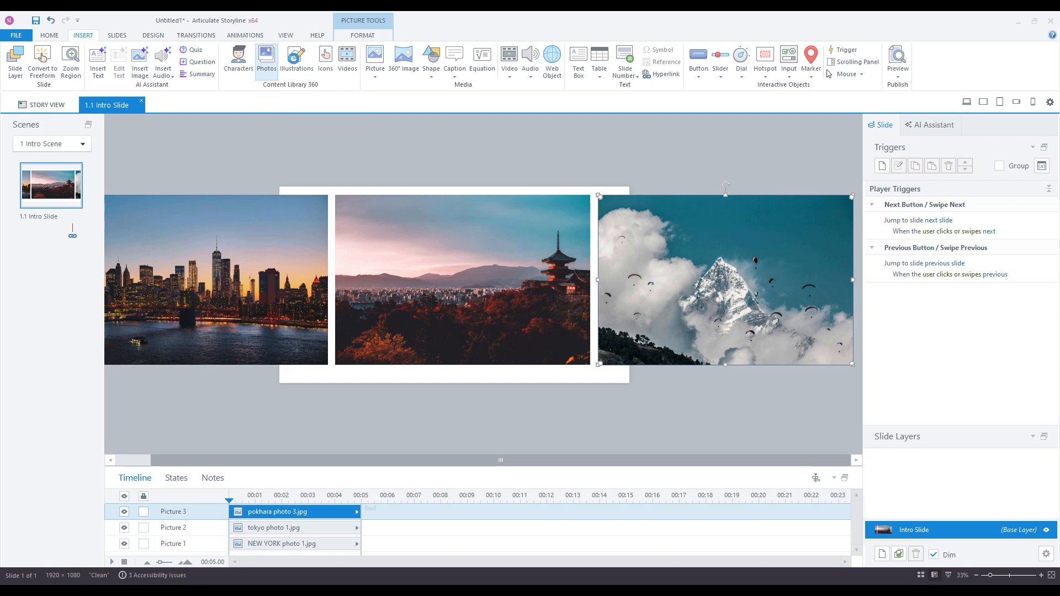
{"action": "left_click", "coordinate": [267, 58]}
{"action": "type", "text": "ba"}
{"action": "key", "text": "Return"}
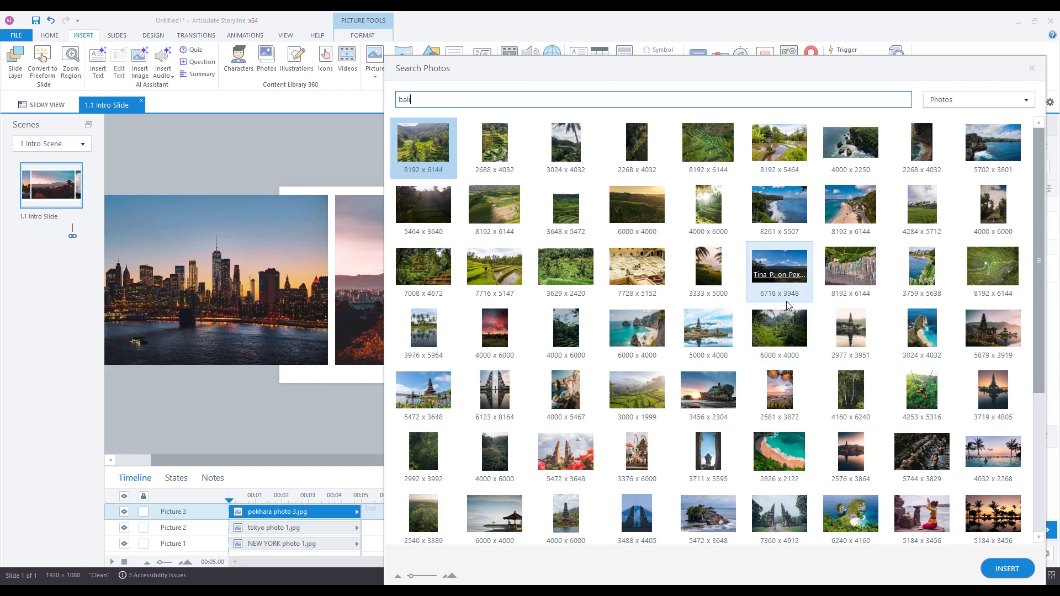
{"action": "scroll", "coordinate": [1044, 390], "scroll_direction": "down", "scroll_amount": 2}
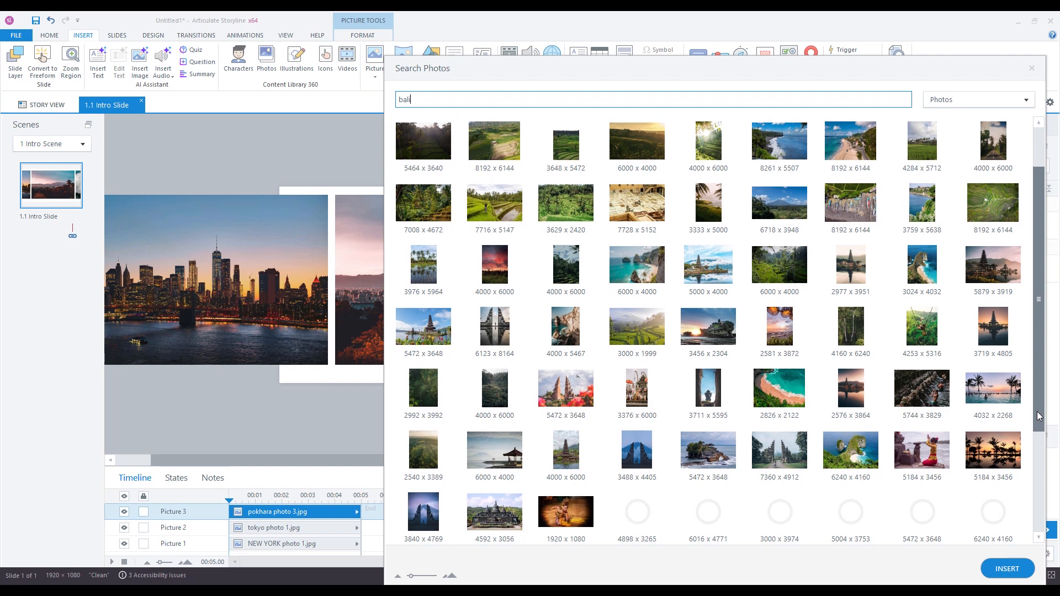
{"action": "left_click_drag", "start_coordinate": [1037, 412], "coordinate": [1032, 350]}
{"action": "scroll", "coordinate": [1043, 366], "scroll_direction": "down", "scroll_amount": 1}
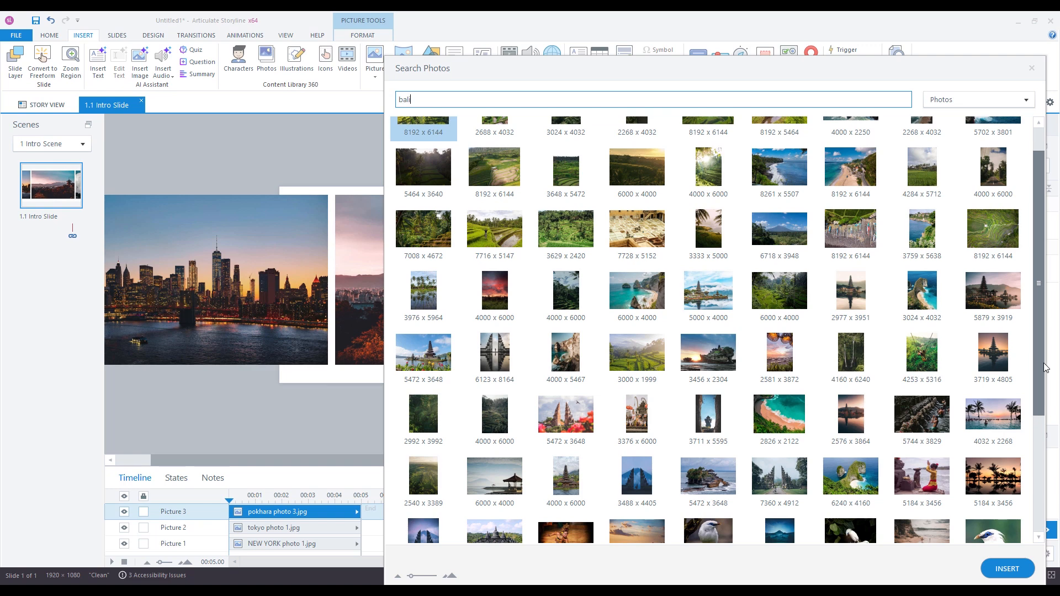
{"action": "left_click_drag", "start_coordinate": [1043, 367], "coordinate": [1033, 323]}
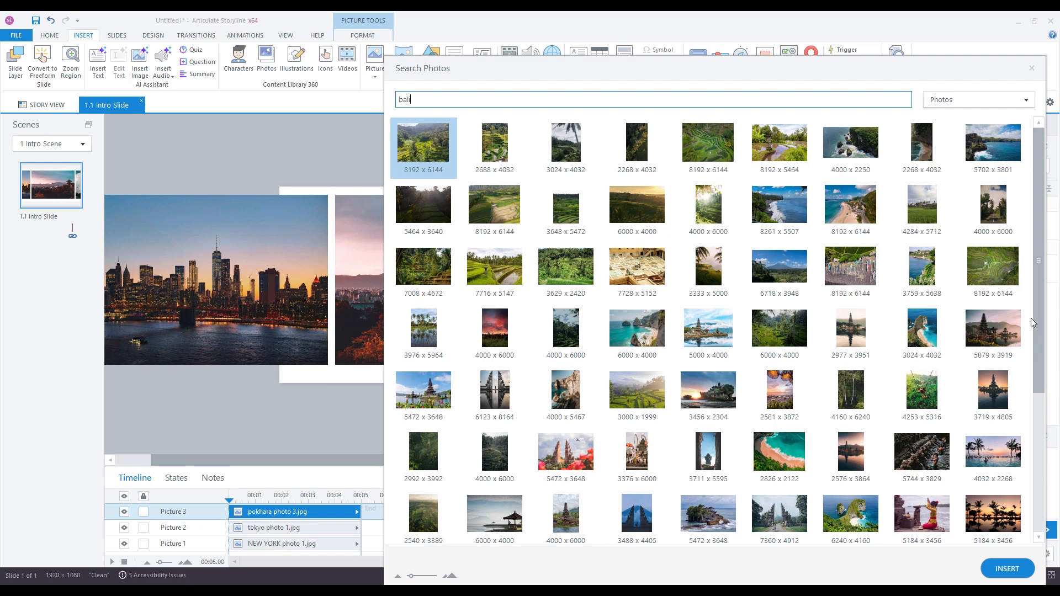
{"action": "left_click", "coordinate": [992, 329]}
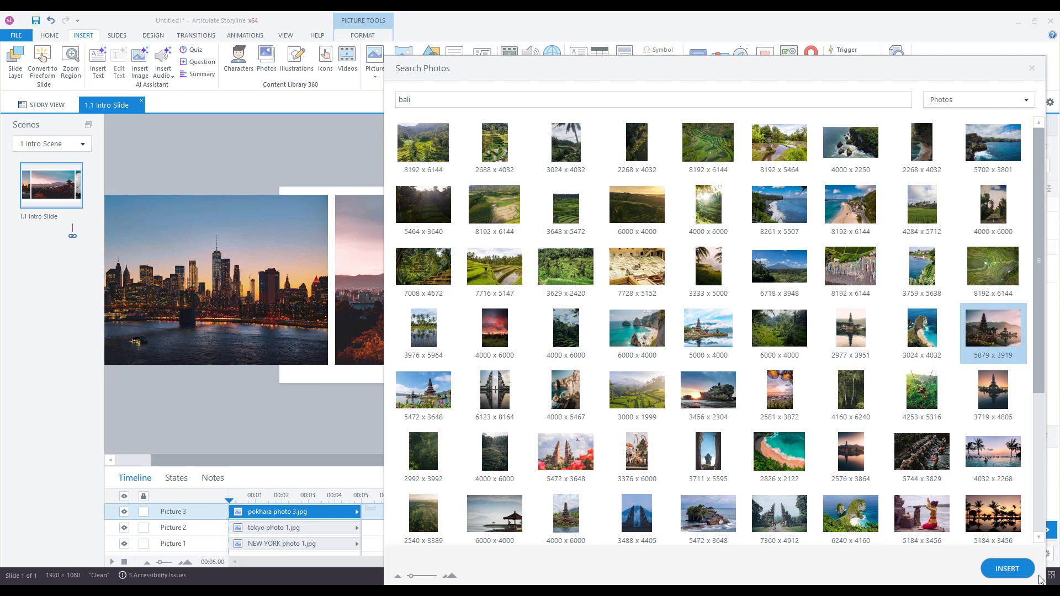
{"action": "left_click", "coordinate": [1010, 568]}
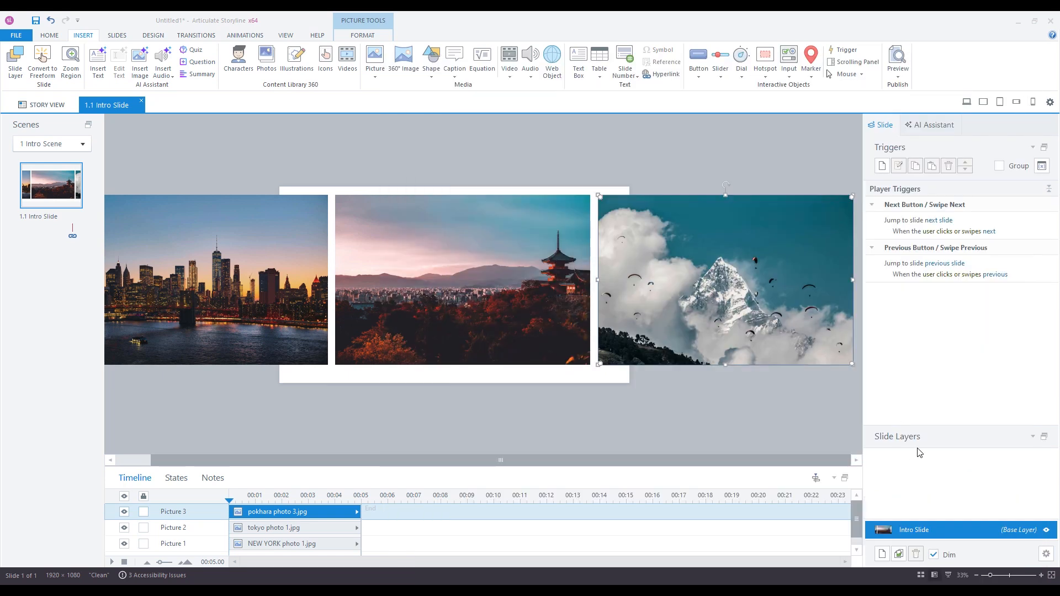
Place the Bali picture just right of the Pokhara picture at about X 3192, Y 46 px, and set its width to 1400 px
{"action": "left_click_drag", "start_coordinate": [422, 254], "coordinate": [721, 378]}
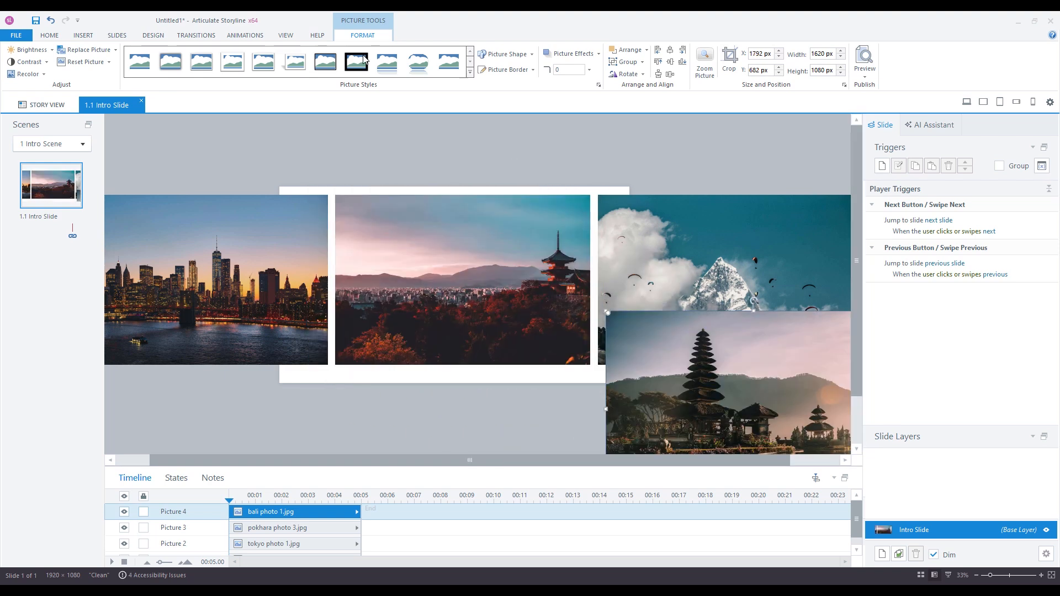
{"action": "left_click", "coordinate": [286, 35]}
{"action": "left_click", "coordinate": [287, 58]}
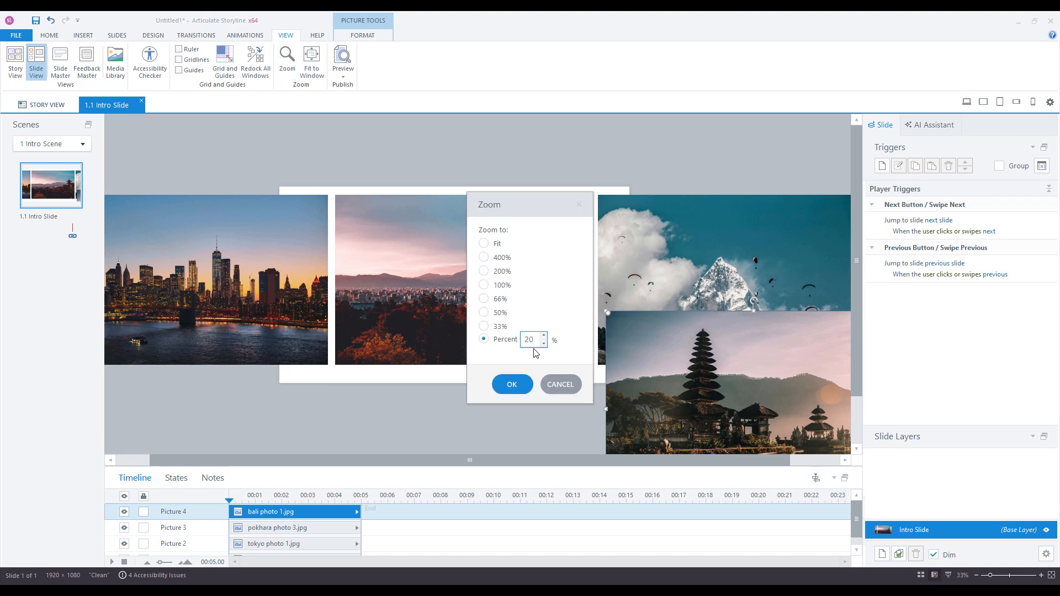
{"action": "left_click", "coordinate": [512, 384]}
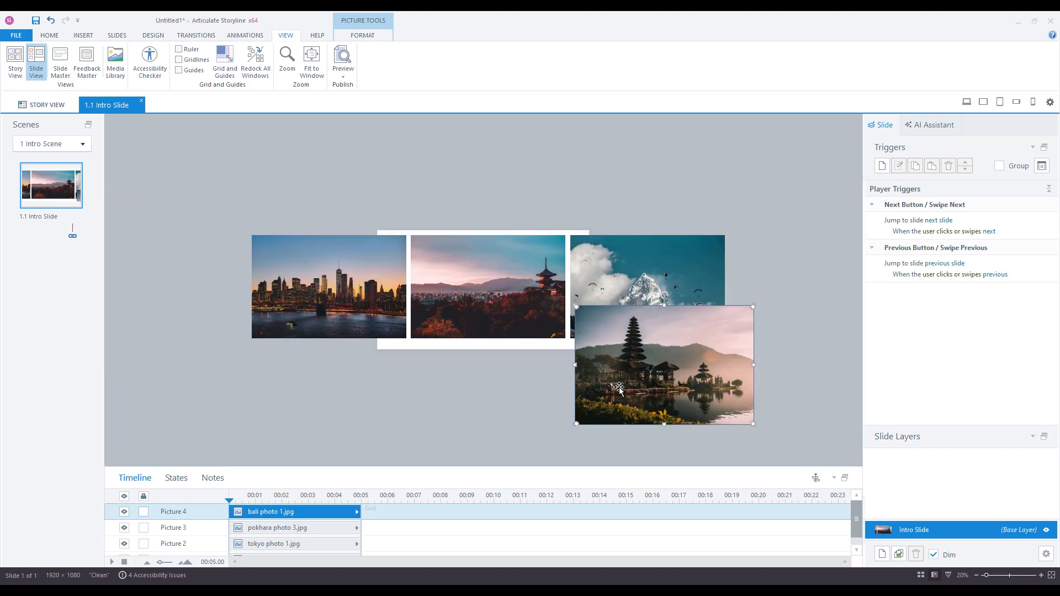
{"action": "left_click_drag", "start_coordinate": [610, 349], "coordinate": [764, 279]}
{"action": "left_click_drag", "start_coordinate": [565, 459], "coordinate": [613, 460]}
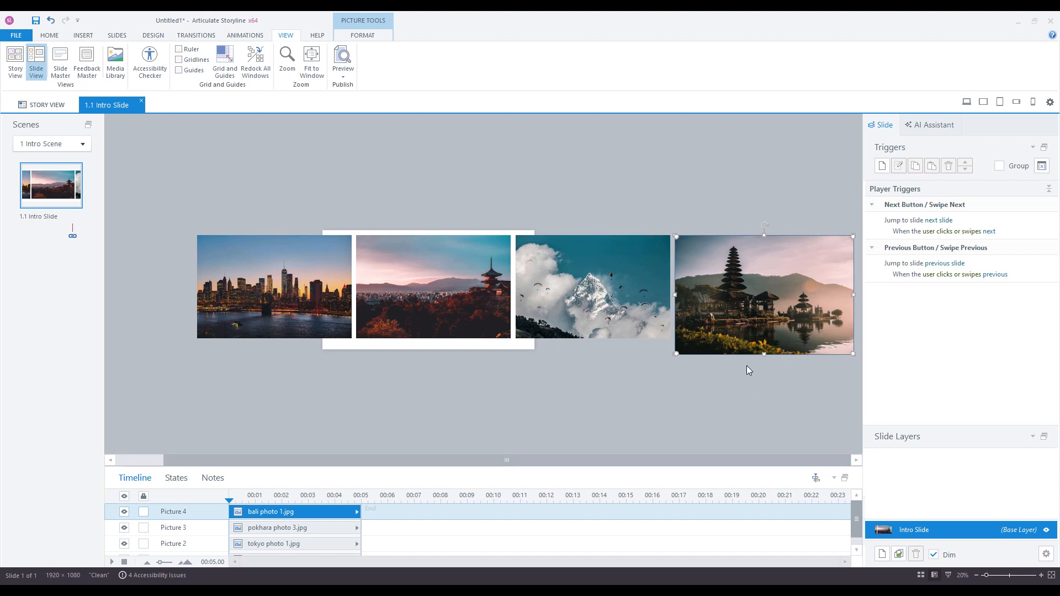
{"action": "left_click", "coordinate": [362, 35]}
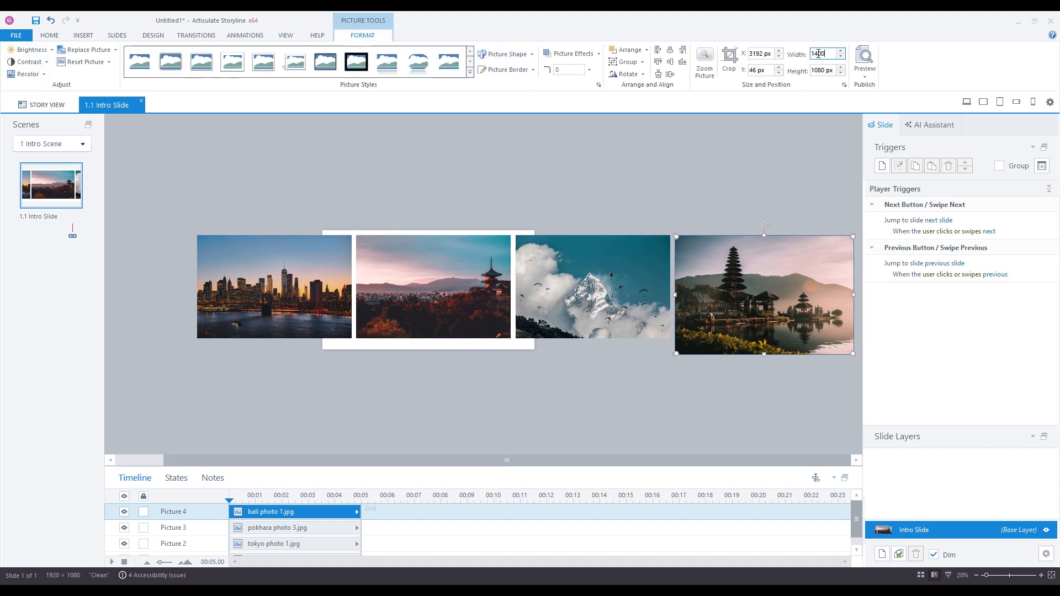
{"action": "left_click", "coordinate": [822, 69]}
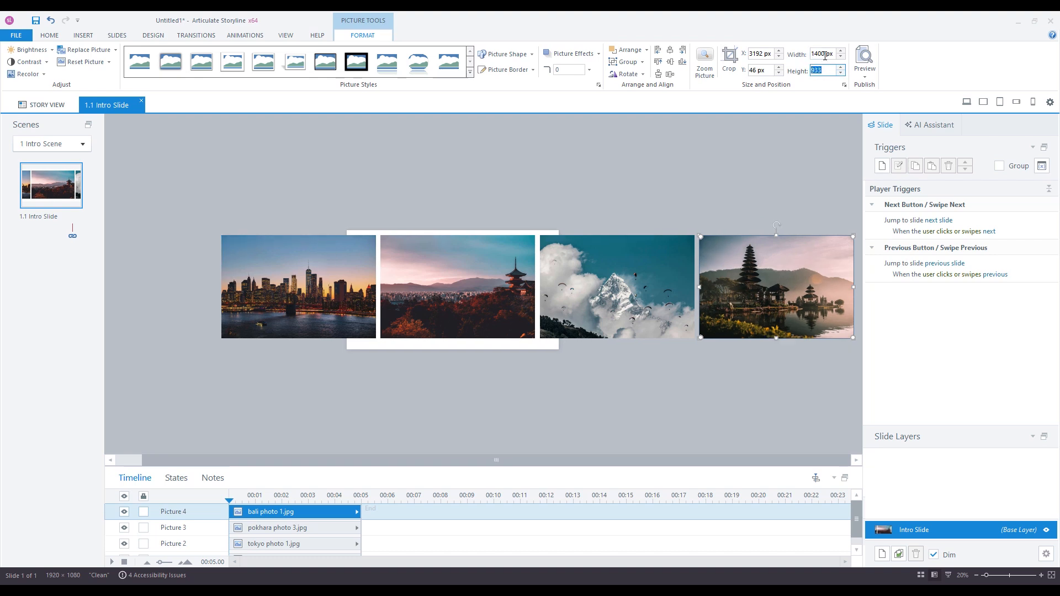
{"action": "left_click", "coordinate": [777, 203]}
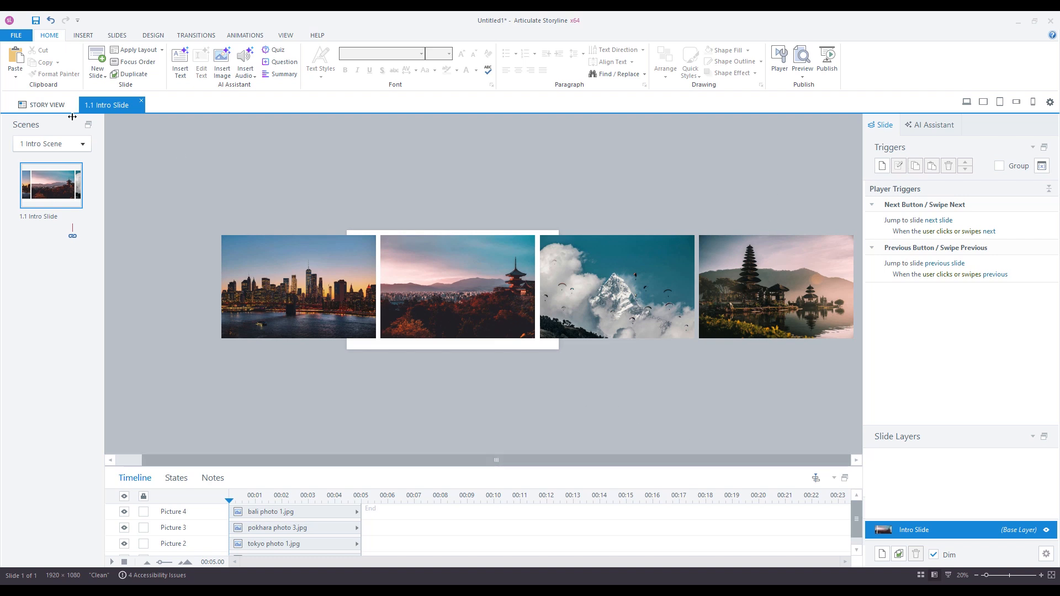
Search the Content Library photos for "paris" and insert the 5309 x 3530 photo of the Eiffel Tower at dusk
{"action": "left_click", "coordinate": [83, 36]}
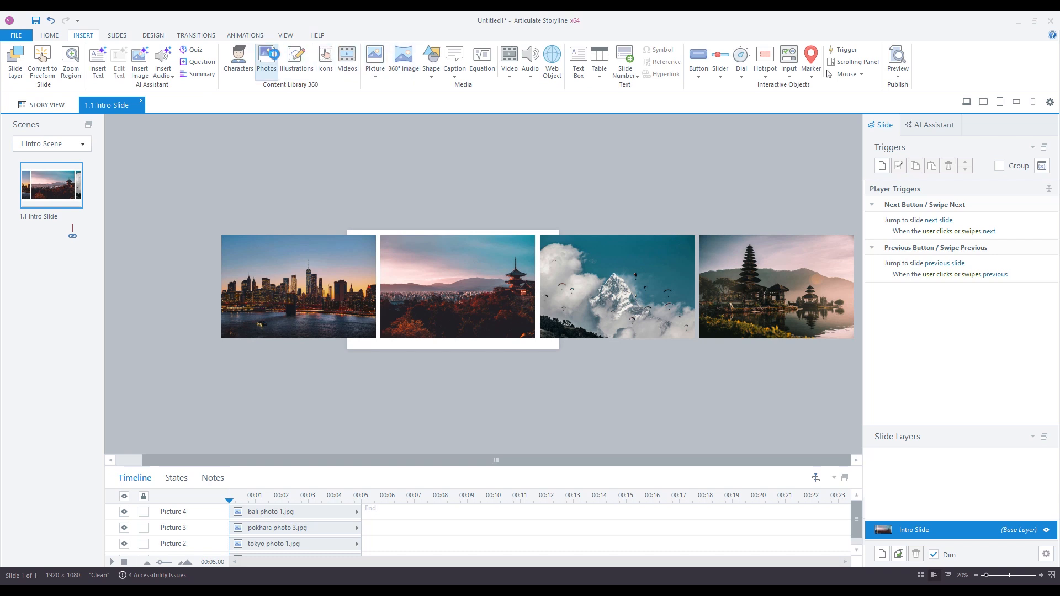
{"action": "left_click", "coordinate": [267, 58]}
{"action": "type", "text": "paris"}
{"action": "key", "text": "Return"}
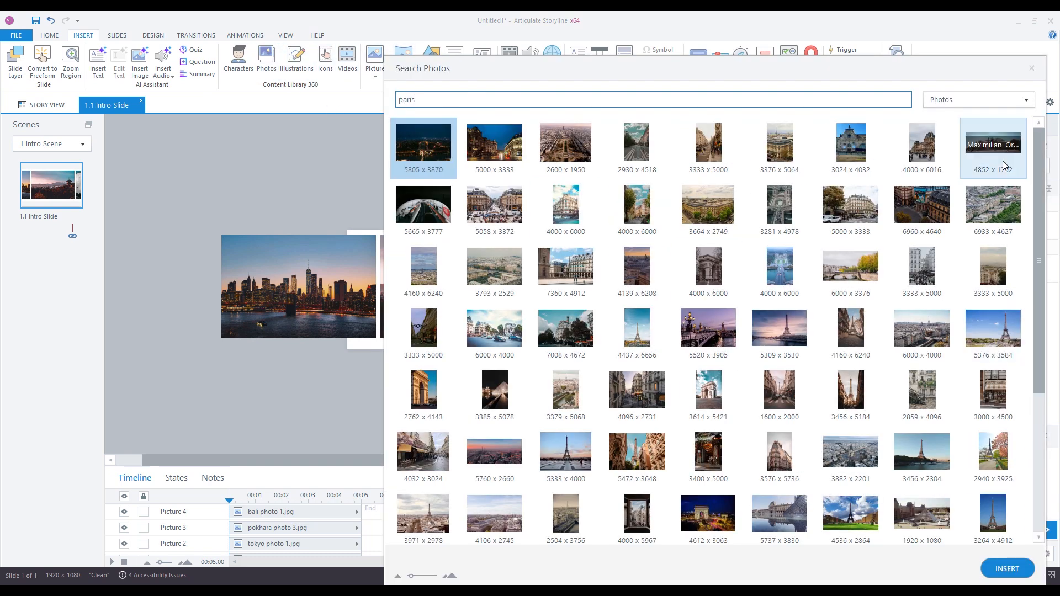
{"action": "left_click", "coordinate": [935, 441]}
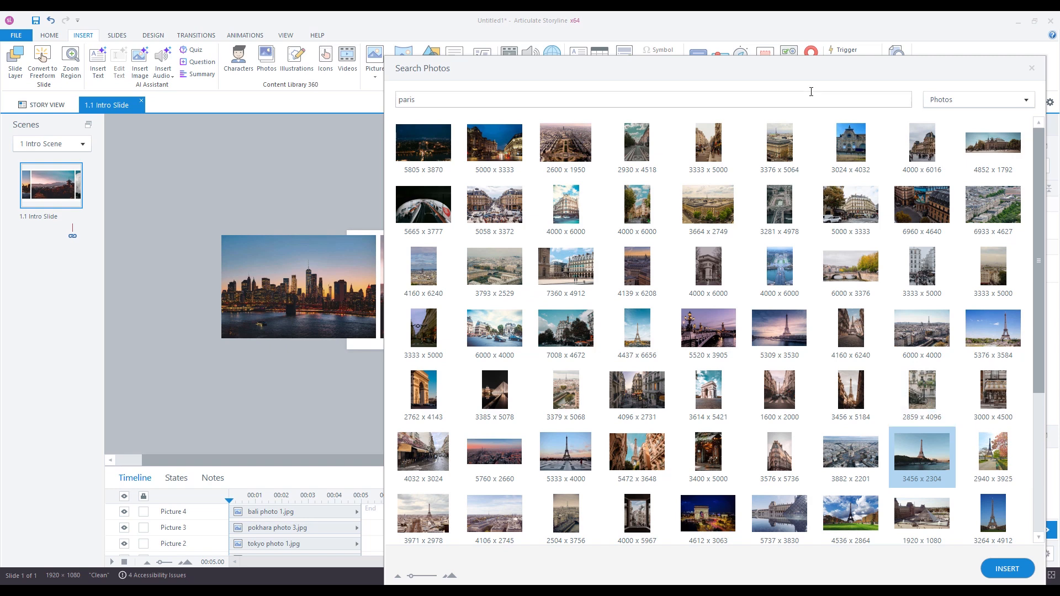
{"action": "left_click_drag", "start_coordinate": [781, 71], "coordinate": [704, 113]}
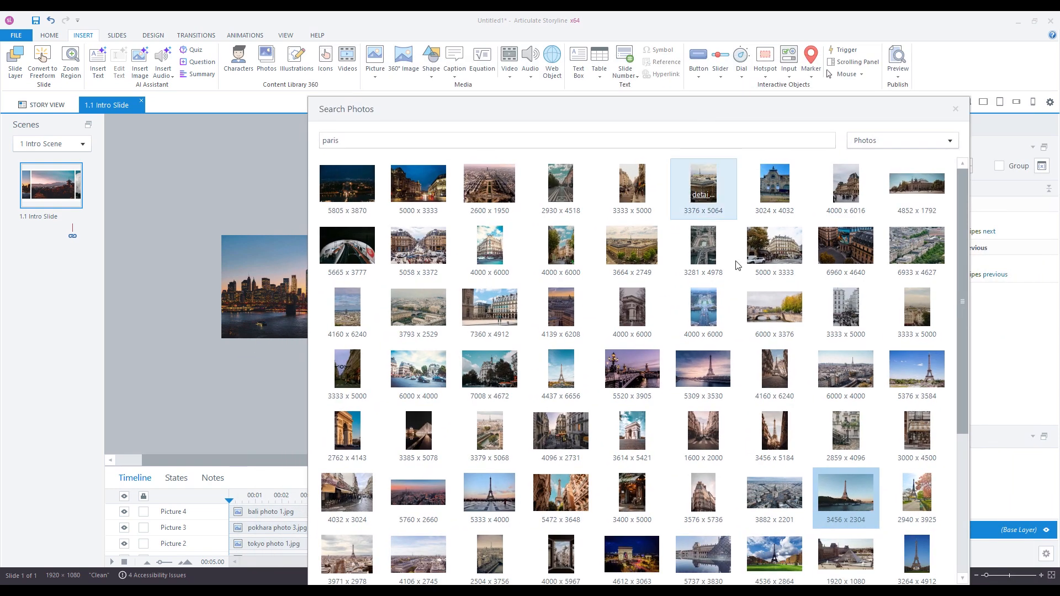
{"action": "double_click", "coordinate": [709, 359]}
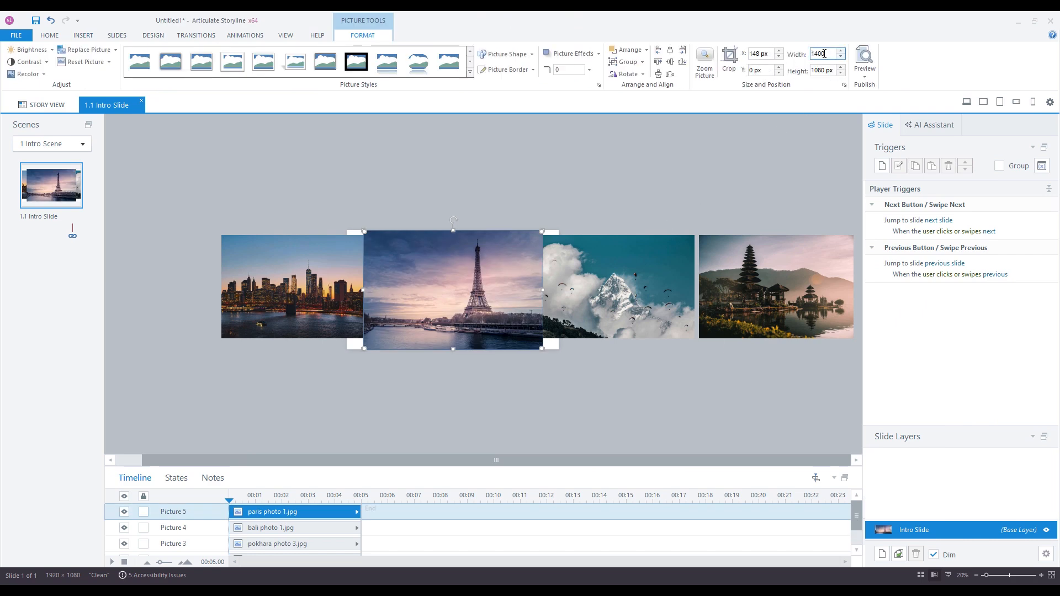
Set the Paris picture's width to 1400 px and place it just right of the Bali picture at the end of the row
{"action": "left_click_drag", "start_coordinate": [485, 253], "coordinate": [838, 260]}
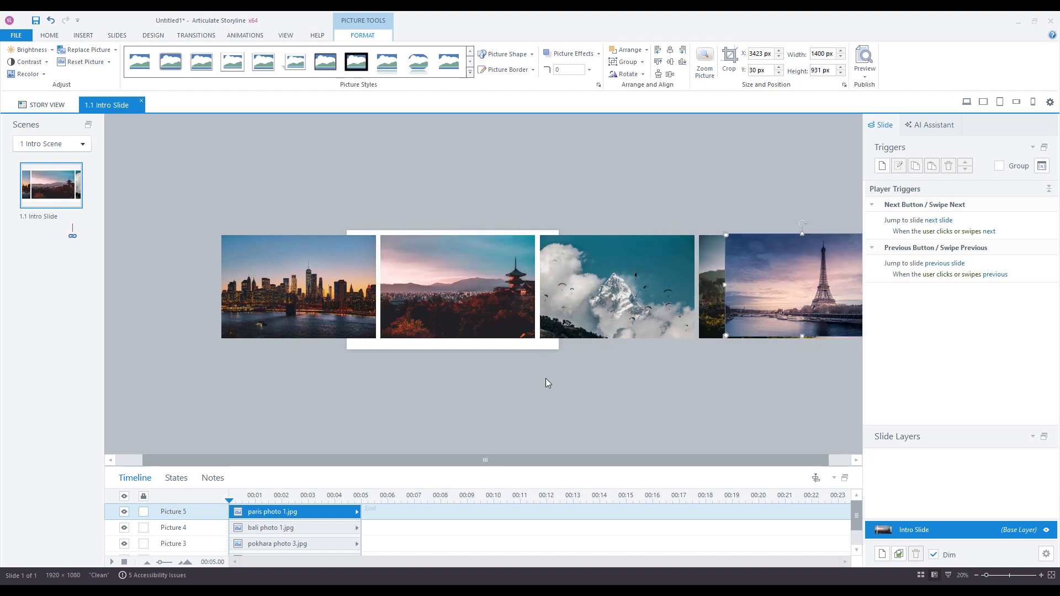
{"action": "left_click", "coordinate": [571, 375]}
{"action": "scroll", "coordinate": [589, 356], "scroll_direction": "down", "scroll_amount": 2}
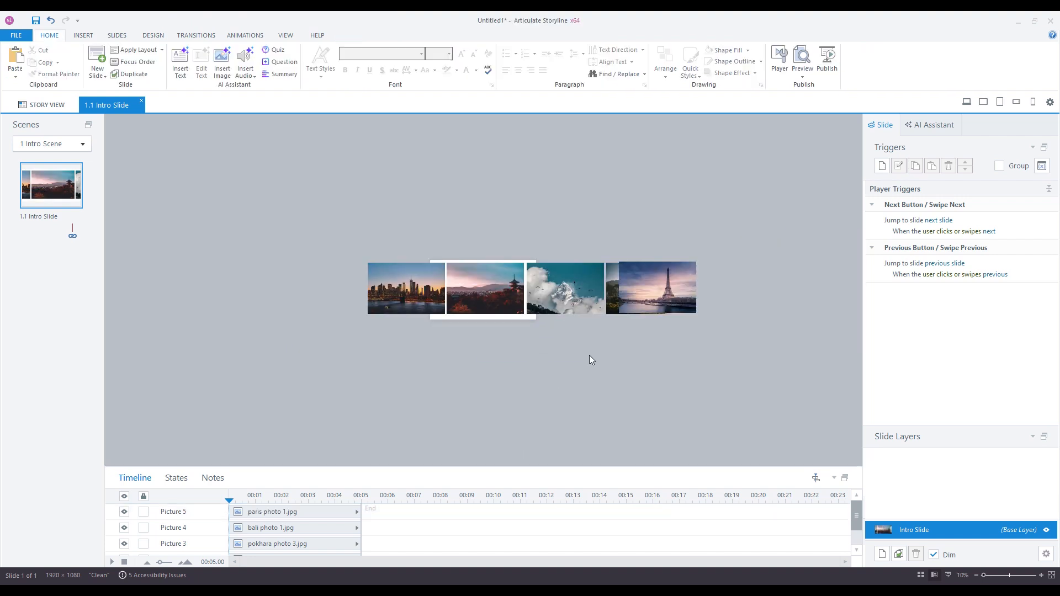
{"action": "left_click_drag", "start_coordinate": [643, 284], "coordinate": [713, 276]}
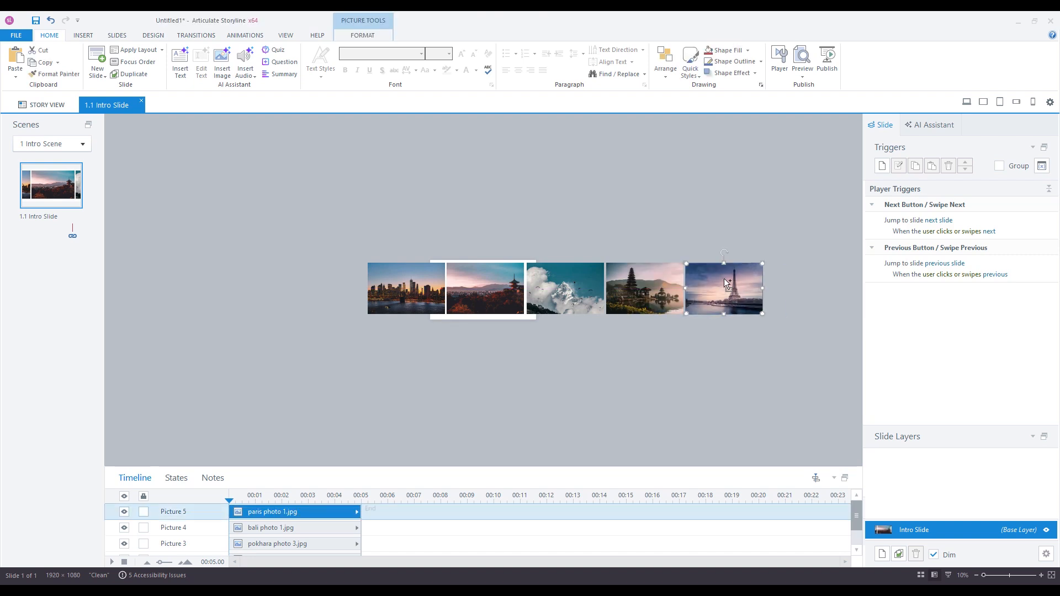
{"action": "scroll", "coordinate": [722, 287], "scroll_direction": "up", "scroll_amount": 3}
{"action": "left_click_drag", "start_coordinate": [634, 224], "coordinate": [644, 222]}
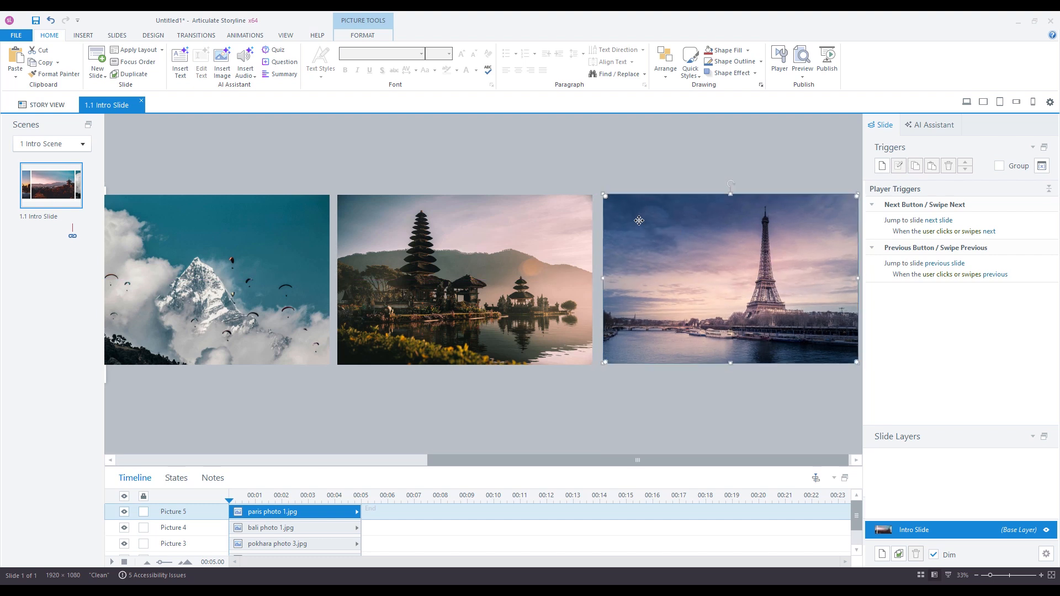
Align the Bali and Paris pictures to the same height, and nudge the Paris picture left to narrow the gap
{"action": "left_click", "coordinate": [552, 220], "text": "shift"}
{"action": "left_click", "coordinate": [377, 37]}
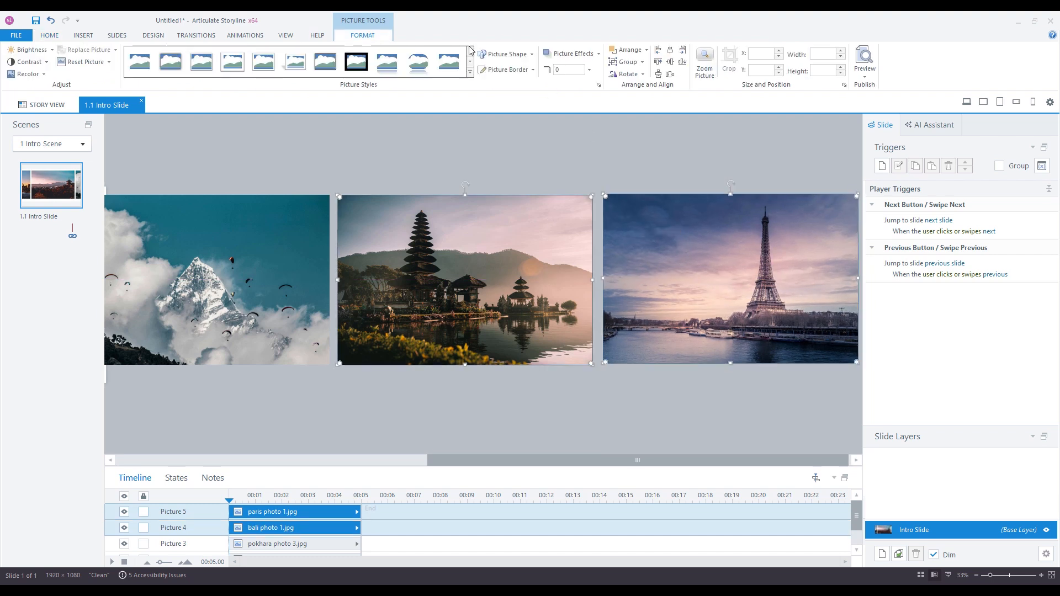
{"action": "left_click", "coordinate": [631, 125]}
{"action": "left_click", "coordinate": [675, 244]}
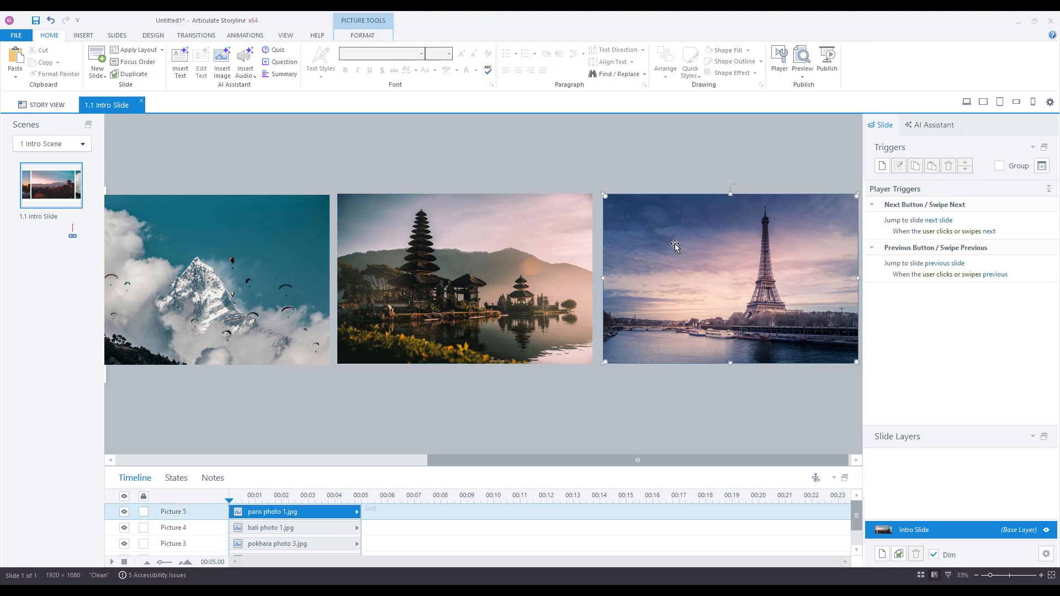
{"action": "key", "text": "Left"}
{"action": "key", "text": "Left"}
{"action": "key", "text": "Left"}
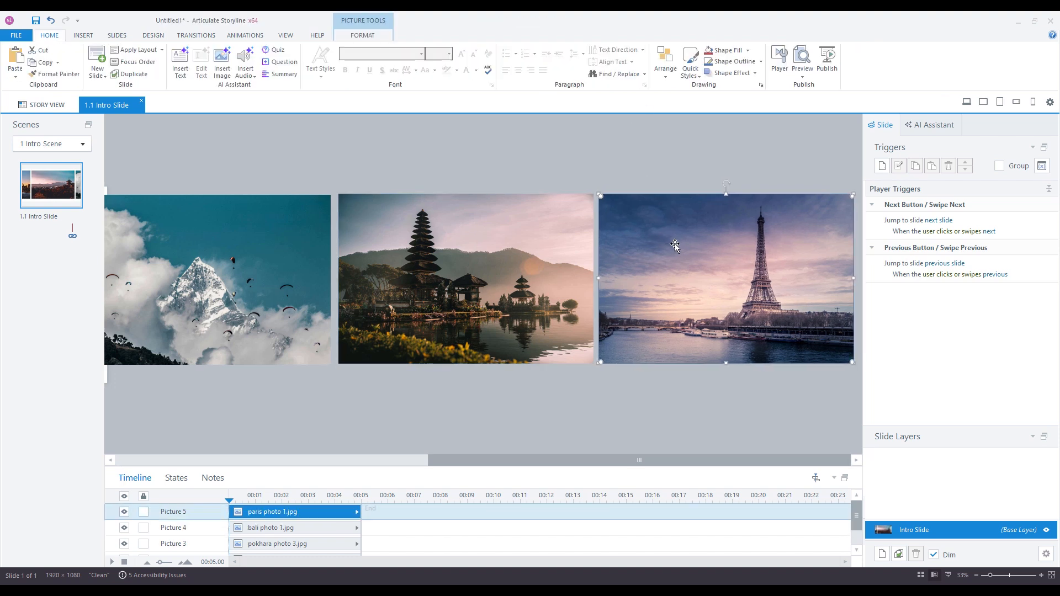
Select all five pictures, align them by their middles and distribute them evenly in the horizontal direction
{"action": "scroll", "coordinate": [668, 249], "scroll_direction": "down", "scroll_amount": 3}
{"action": "left_click_drag", "start_coordinate": [370, 248], "coordinate": [592, 326]}
{"action": "scroll", "coordinate": [591, 326], "scroll_direction": "up", "scroll_amount": 3}
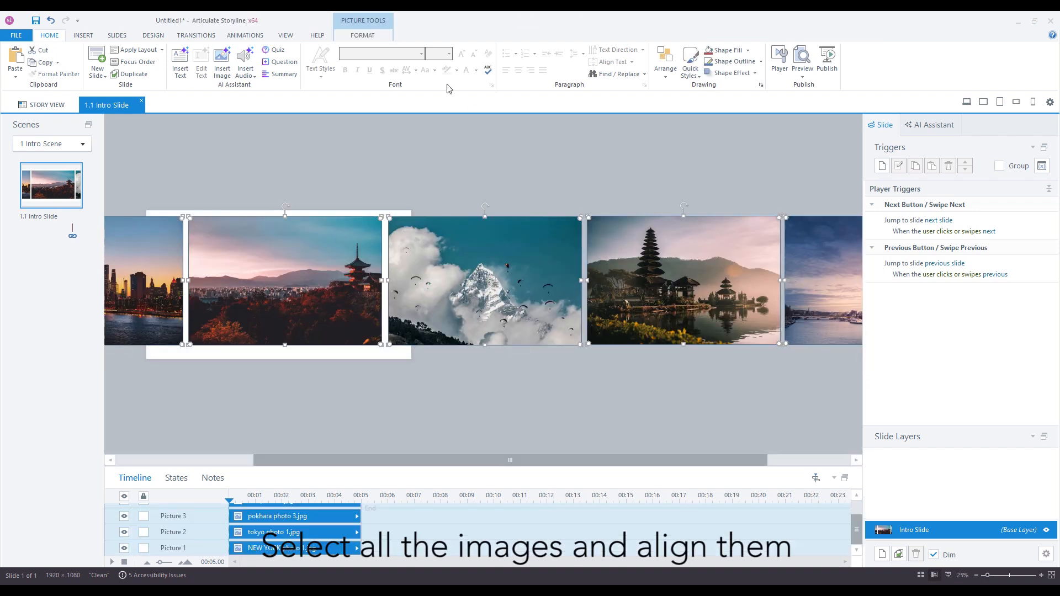
{"action": "left_click", "coordinate": [363, 35]}
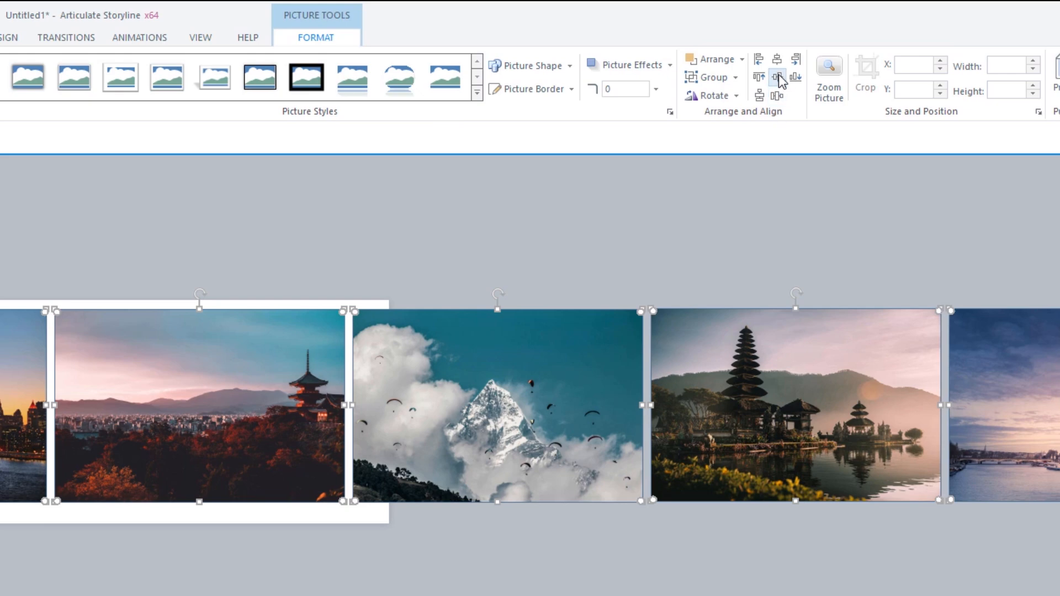
{"action": "left_click", "coordinate": [746, 186]}
Select all five destination pictures and combine them into one group
{"action": "scroll", "coordinate": [809, 246], "scroll_direction": "down", "scroll_amount": 3}
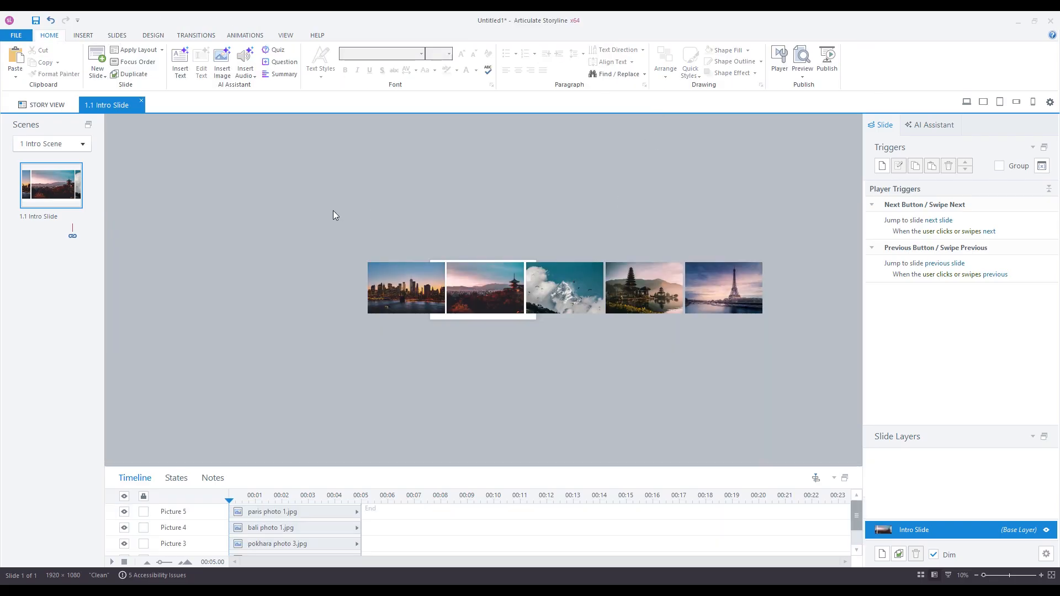
{"action": "left_click_drag", "start_coordinate": [333, 216], "coordinate": [878, 385]}
{"action": "scroll", "coordinate": [731, 340], "scroll_direction": "up", "scroll_amount": 3}
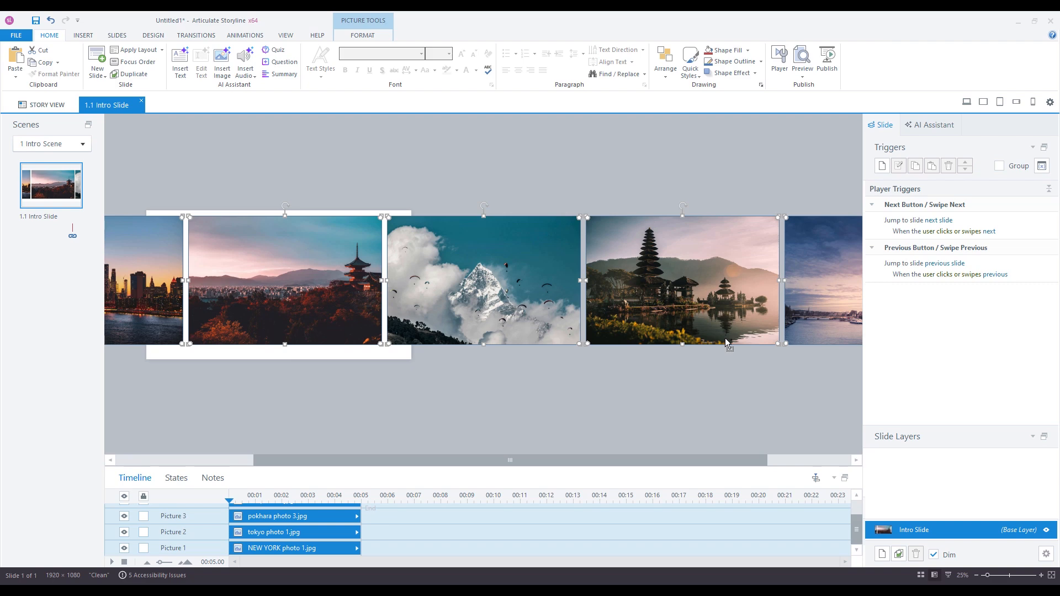
{"action": "scroll", "coordinate": [725, 338], "scroll_direction": "down", "scroll_amount": 3}
{"action": "scroll", "coordinate": [651, 334], "scroll_direction": "up", "scroll_amount": 3}
{"action": "scroll", "coordinate": [646, 334], "scroll_direction": "down", "scroll_amount": 3}
{"action": "right_click", "coordinate": [574, 290]}
{"action": "mouse_move", "coordinate": [733, 532]}
{"action": "left_click", "coordinate": [790, 535]}
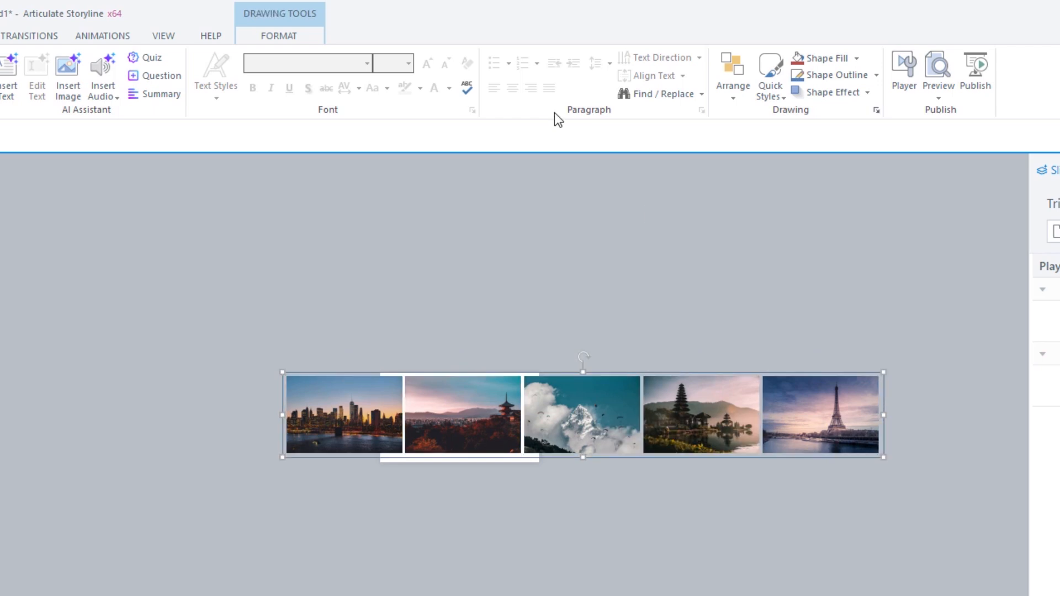
Align the picture group to the vertical middle of the slide
{"action": "left_click", "coordinate": [301, 40]}
{"action": "left_click", "coordinate": [681, 84]}
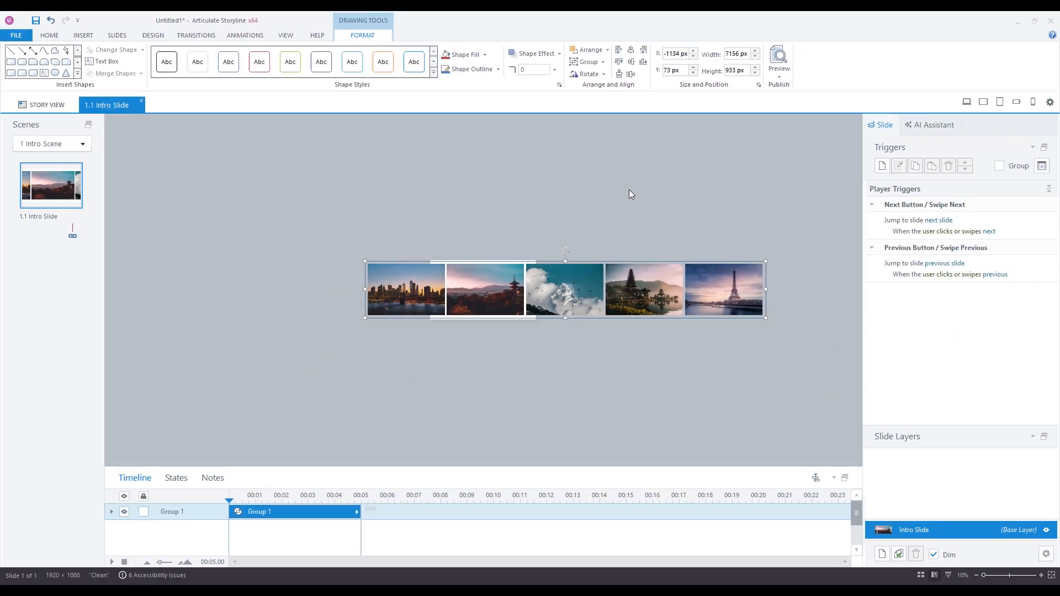
{"action": "left_click", "coordinate": [628, 190]}
Show the guides and move the vertical guide to the horizontal center of the slide
{"action": "scroll", "coordinate": [534, 227], "scroll_direction": "up", "scroll_amount": 3}
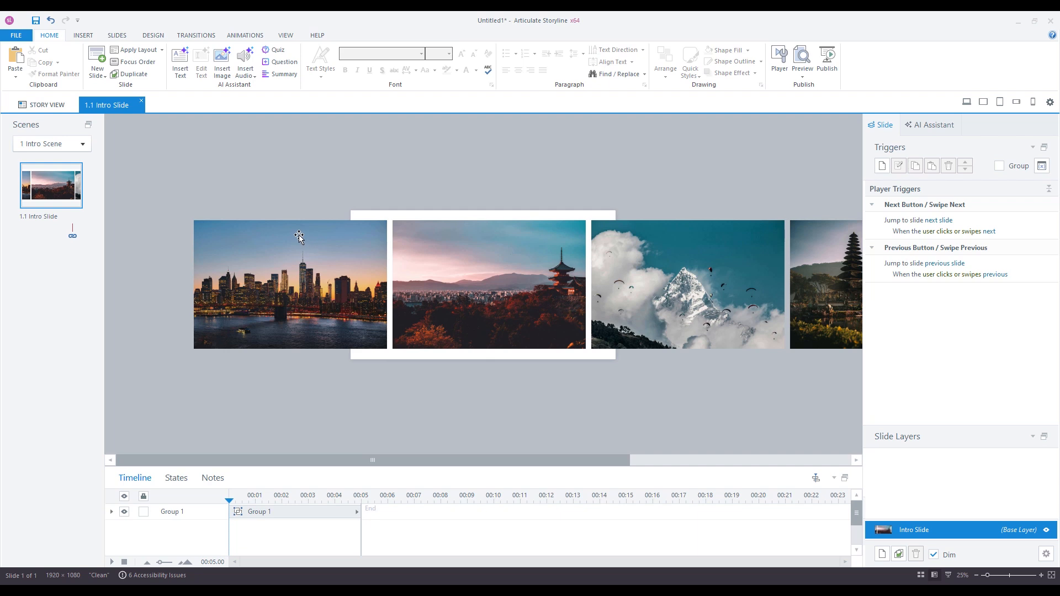
{"action": "left_click", "coordinate": [285, 35]}
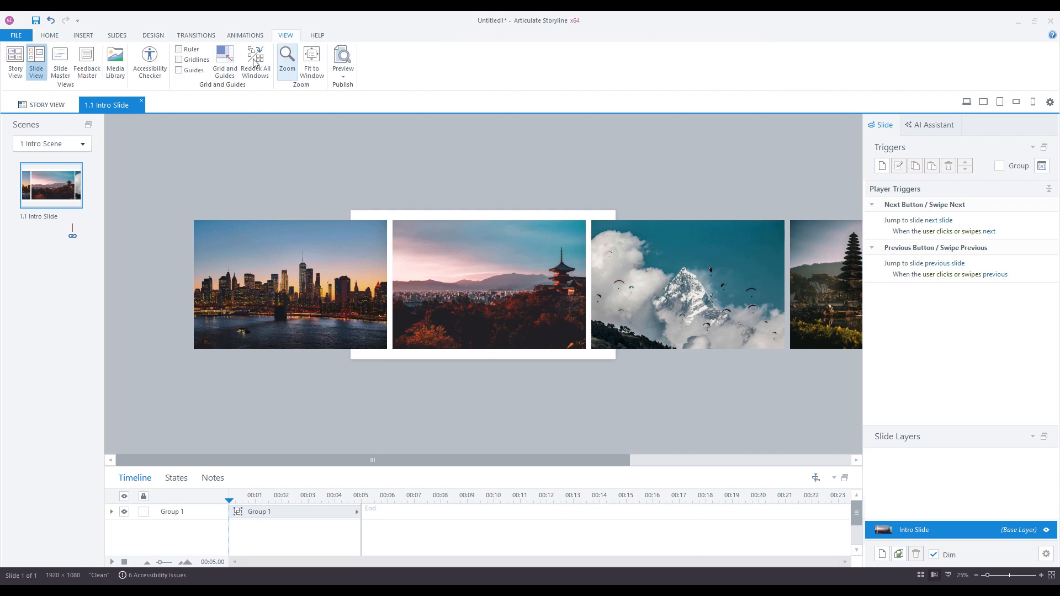
{"action": "left_click_drag", "start_coordinate": [561, 202], "coordinate": [486, 173]}
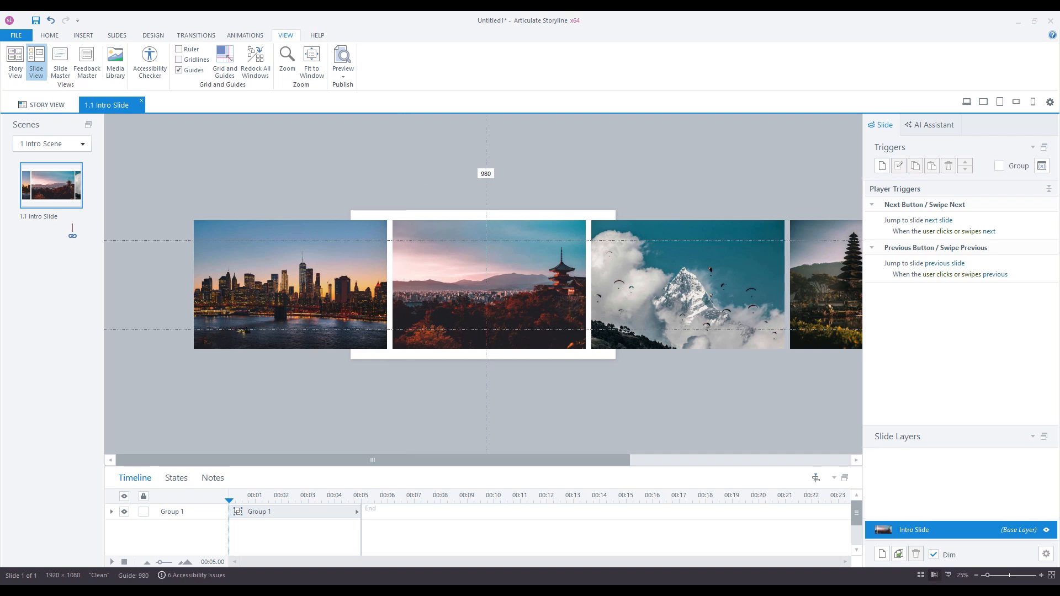
Move the picture group to the right so that the New York picture lies roughly in the middle of the slide
{"action": "left_click", "coordinate": [368, 224]}
{"action": "left_click_drag", "start_coordinate": [279, 229], "coordinate": [493, 232]}
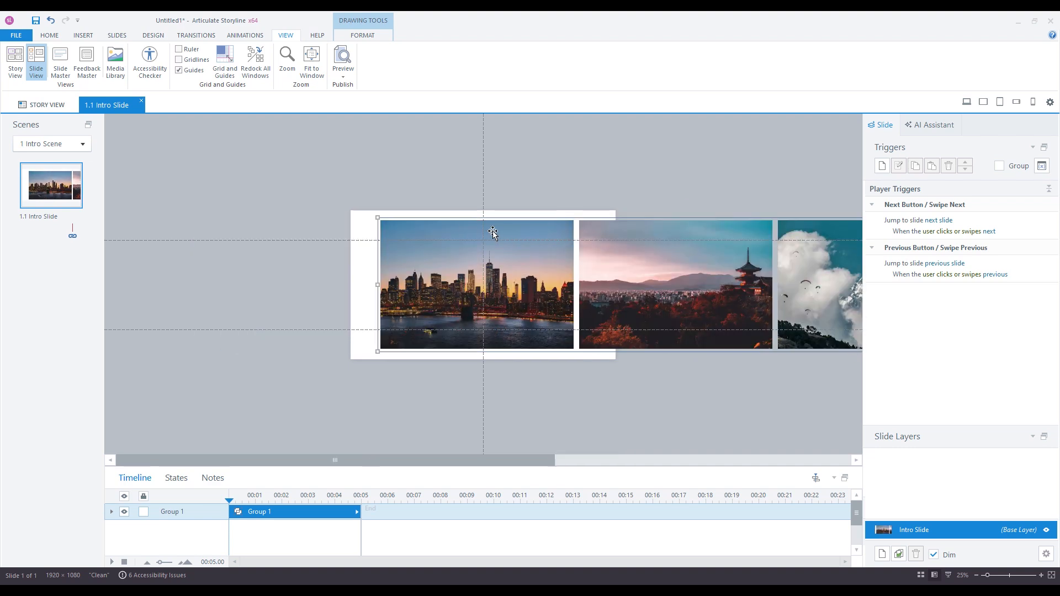
{"action": "left_click", "coordinate": [505, 231]}
{"action": "left_click", "coordinate": [545, 203]}
{"action": "left_click", "coordinate": [516, 235]}
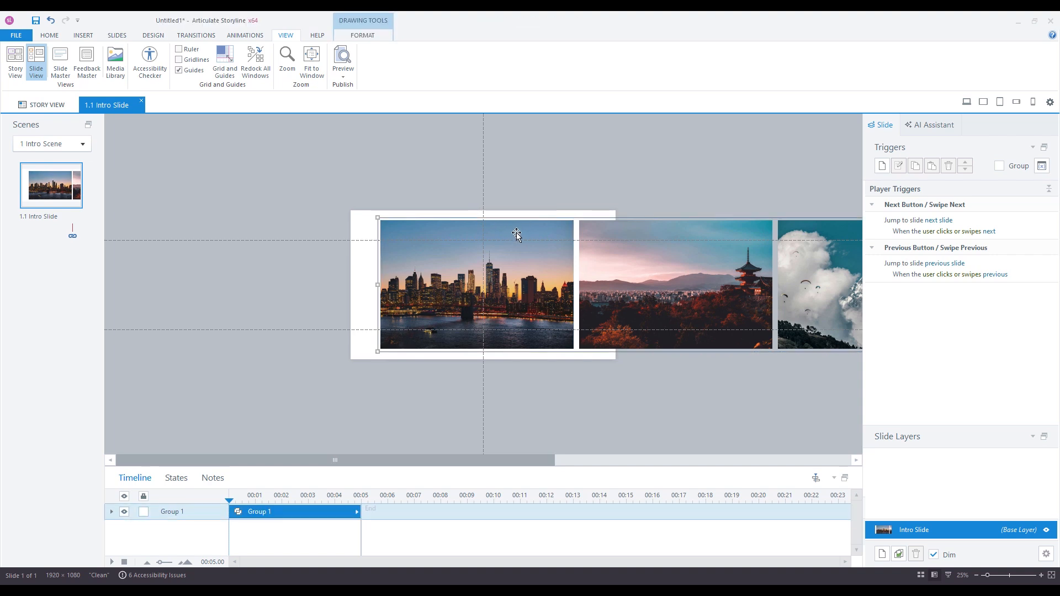
Nudge the picture group right to about X 258 px so the New York picture is centered on the vertical guide
{"action": "key", "text": "Right"}
{"action": "key", "text": "Right"}
{"action": "key", "text": "Right"}
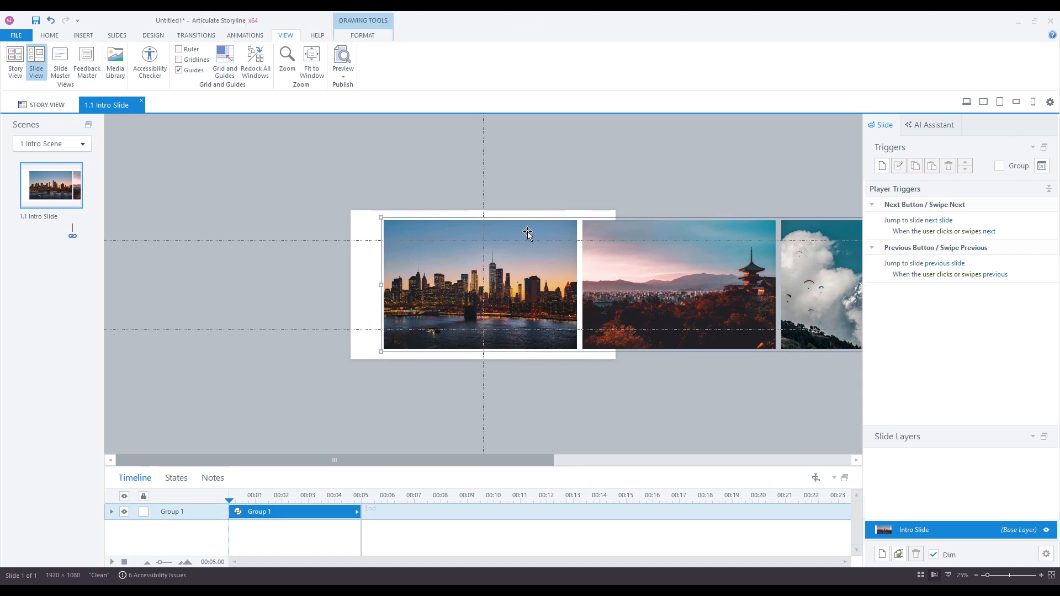
{"action": "left_click", "coordinate": [527, 232]}
{"action": "left_click", "coordinate": [619, 207]}
{"action": "left_click", "coordinate": [629, 230]}
{"action": "key", "text": "Right"}
{"action": "key", "text": "Right"}
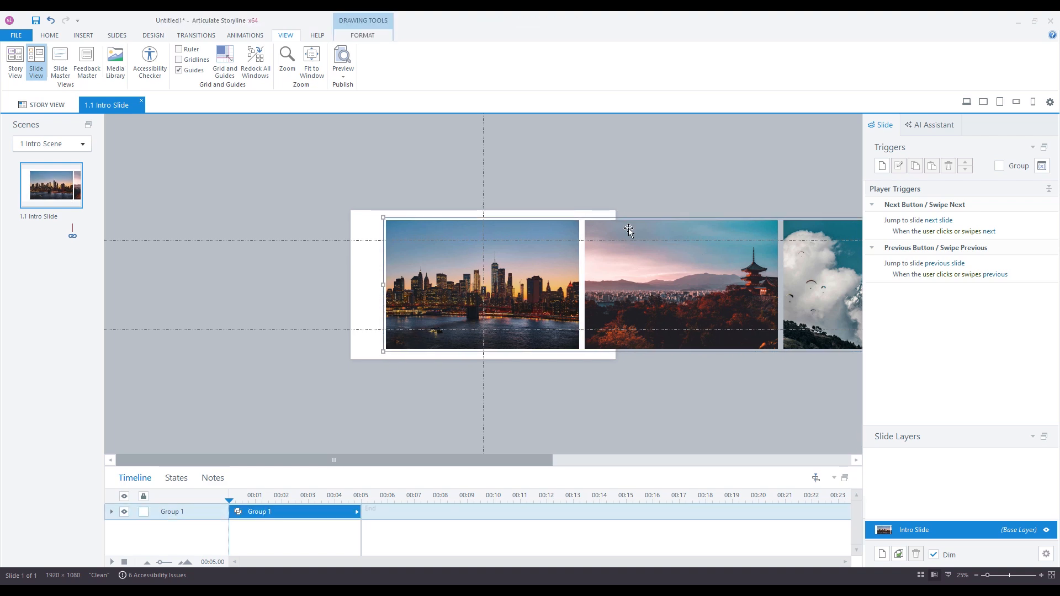
{"action": "left_click", "coordinate": [527, 262]}
{"action": "left_click", "coordinate": [618, 163]}
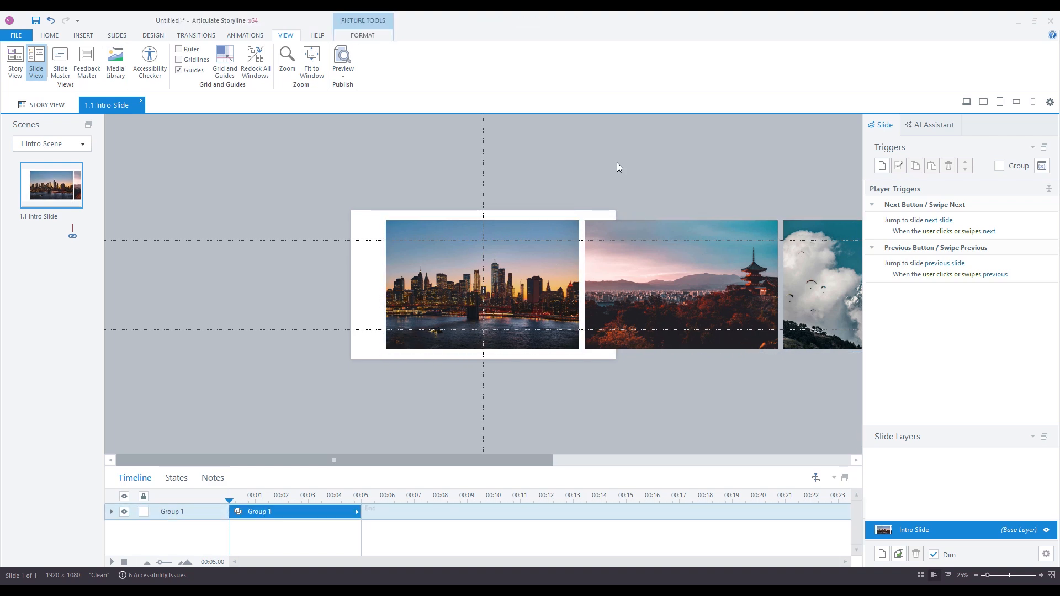
{"action": "left_click", "coordinate": [418, 245]}
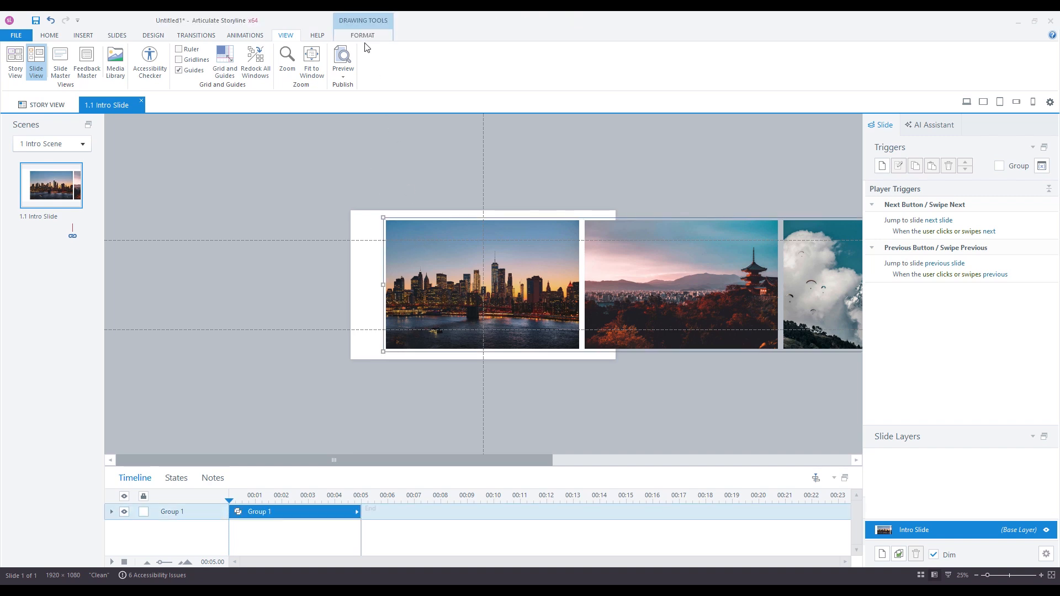
{"action": "left_click", "coordinate": [365, 36]}
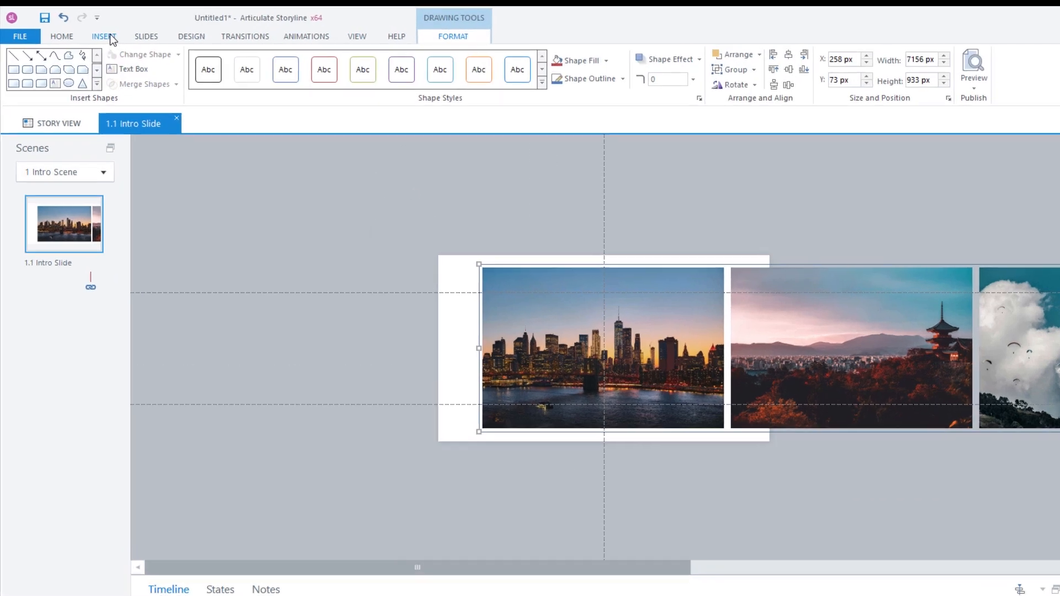
Draw a wide, flat oval overlapping the slide's upper edge, centered near the vertical guide, and make it slightly taller
{"action": "left_click", "coordinate": [83, 35]}
{"action": "left_click", "coordinate": [432, 62]}
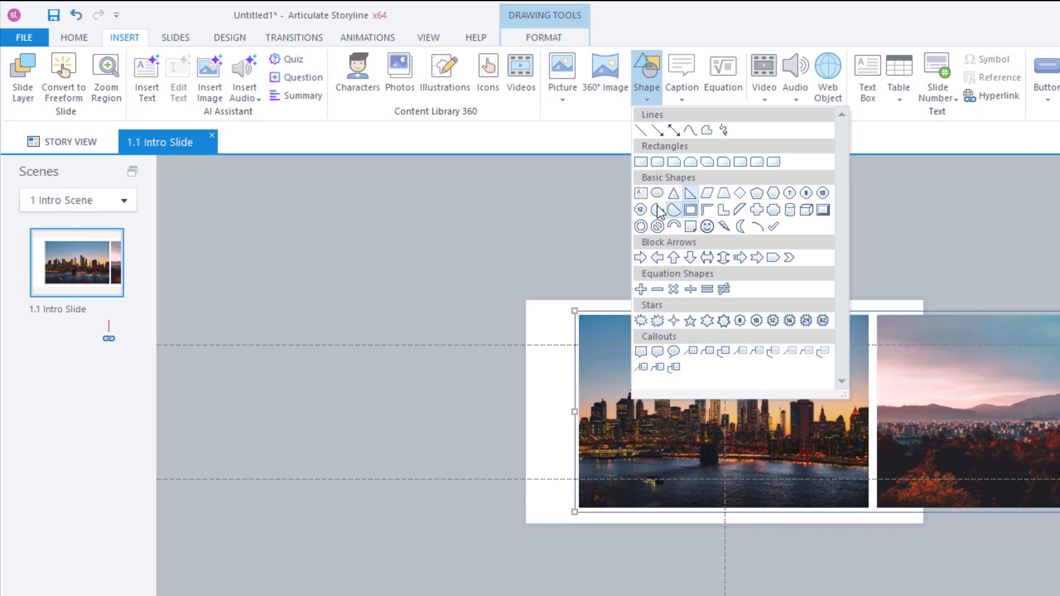
{"action": "left_click", "coordinate": [657, 193]}
{"action": "mouse_move", "coordinate": [471, 279]}
{"action": "left_mouse_down"}
{"action": "mouse_move", "coordinate": [871, 341]}
{"action": "mouse_move", "coordinate": [970, 341]}
{"action": "left_mouse_up"}
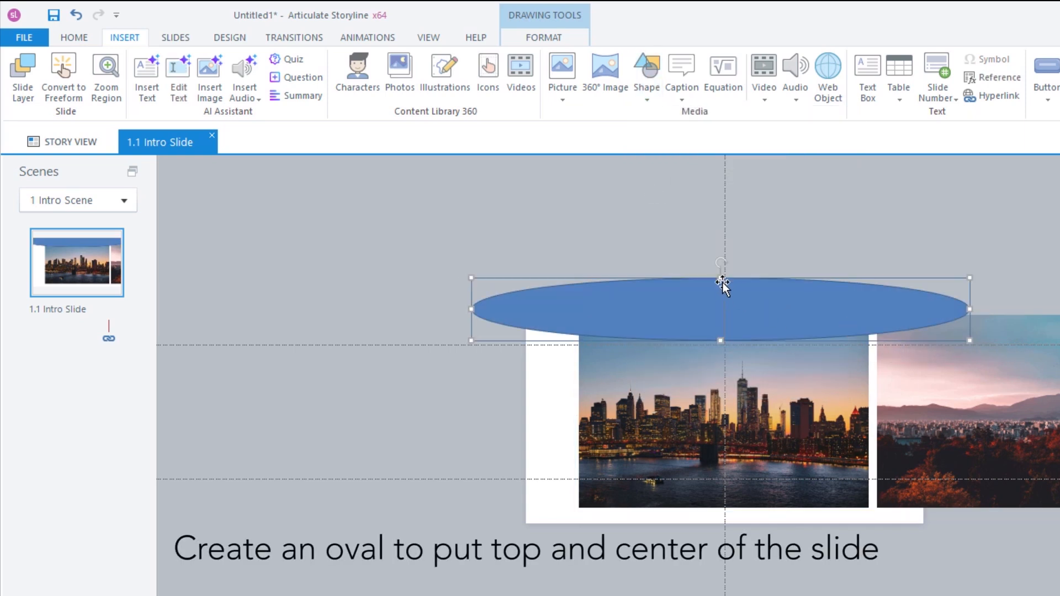
{"action": "left_click_drag", "start_coordinate": [720, 277], "coordinate": [721, 253]}
{"action": "left_click_drag", "start_coordinate": [722, 338], "coordinate": [721, 349]}
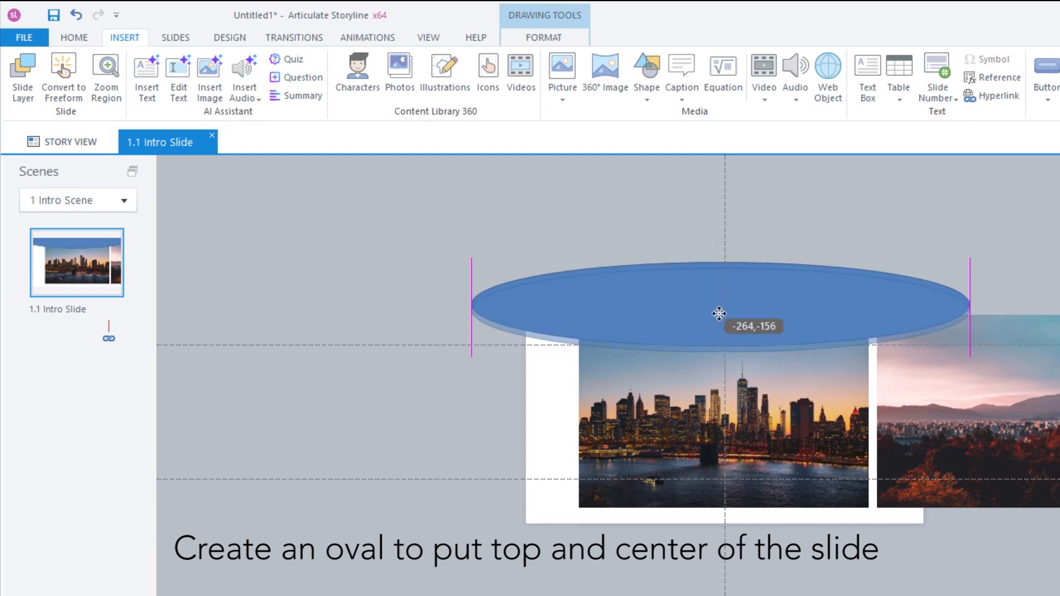